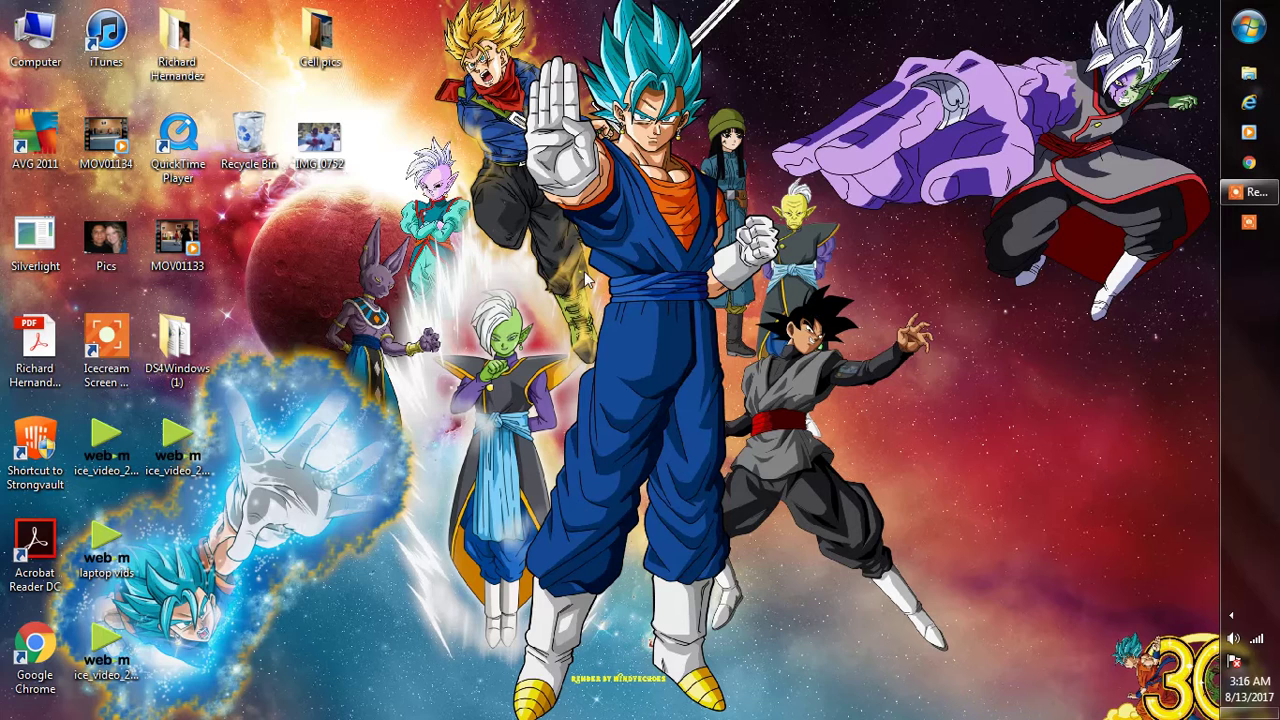
Step: Open Chrome with the Pixlr Editor page and dismiss the error alert
double_click(50, 640)
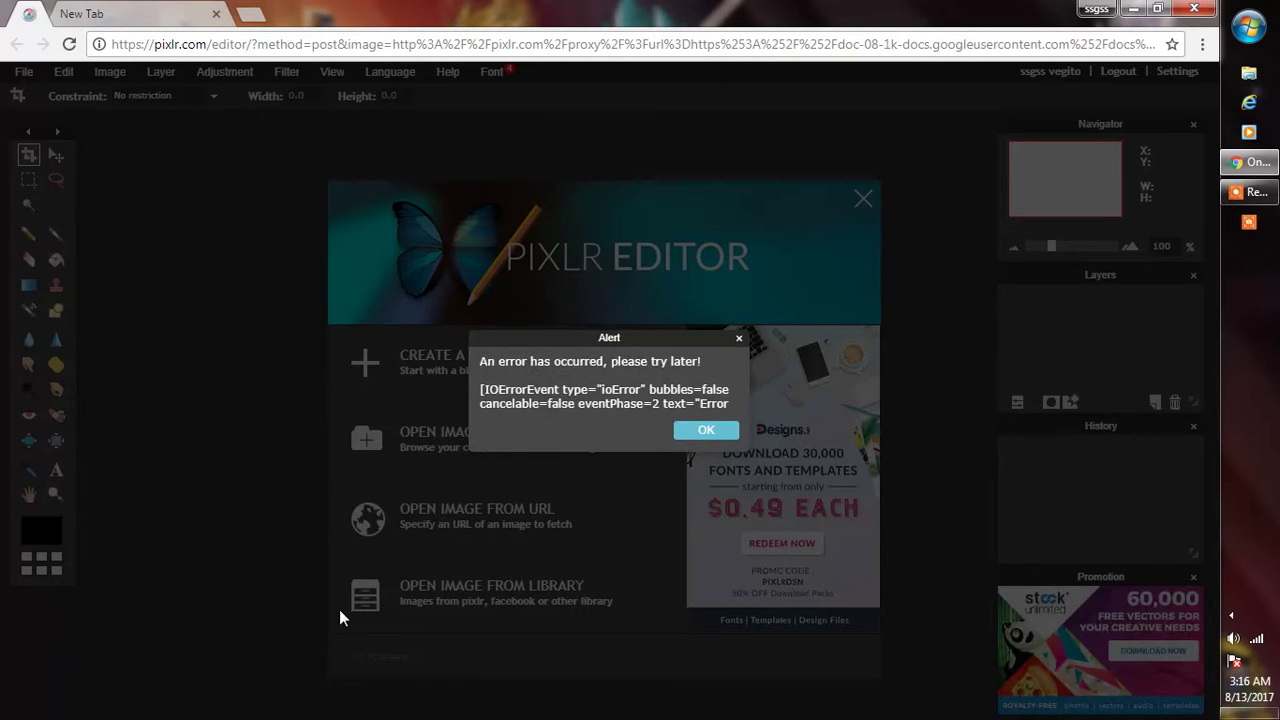
click(712, 432)
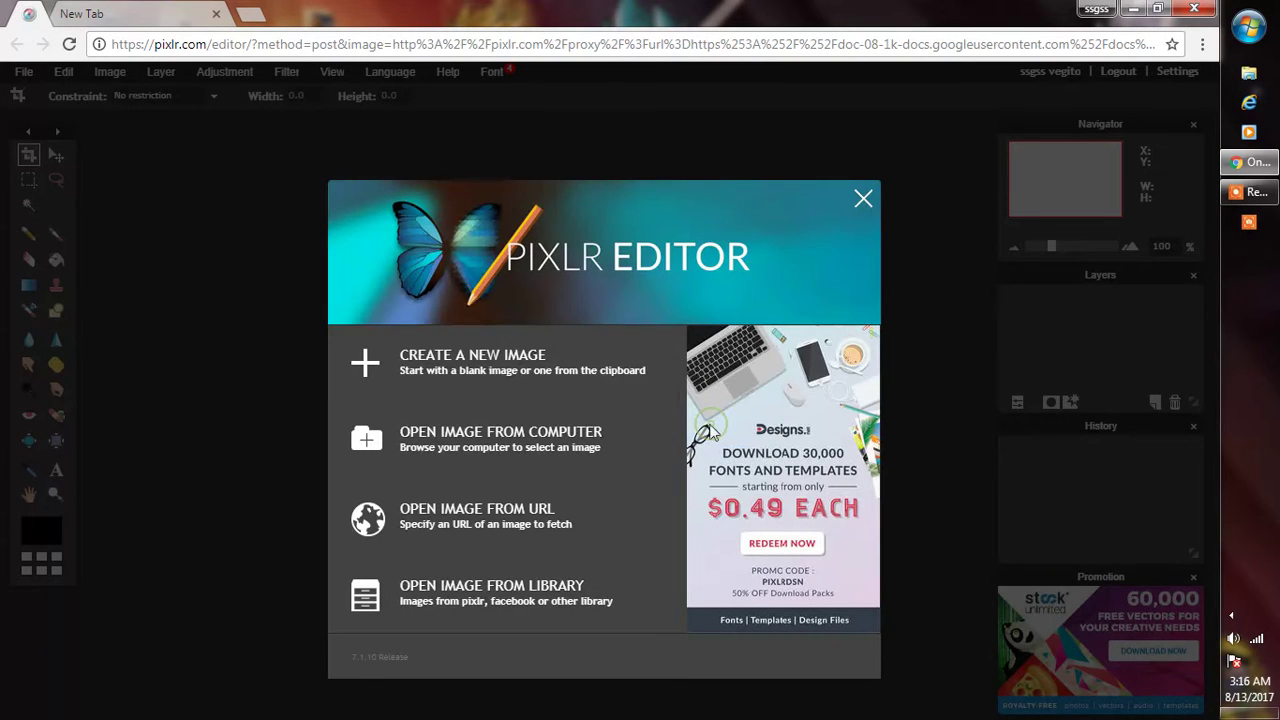
Step: Start creating a new blank image and set its width to 2560 px
click(546, 352)
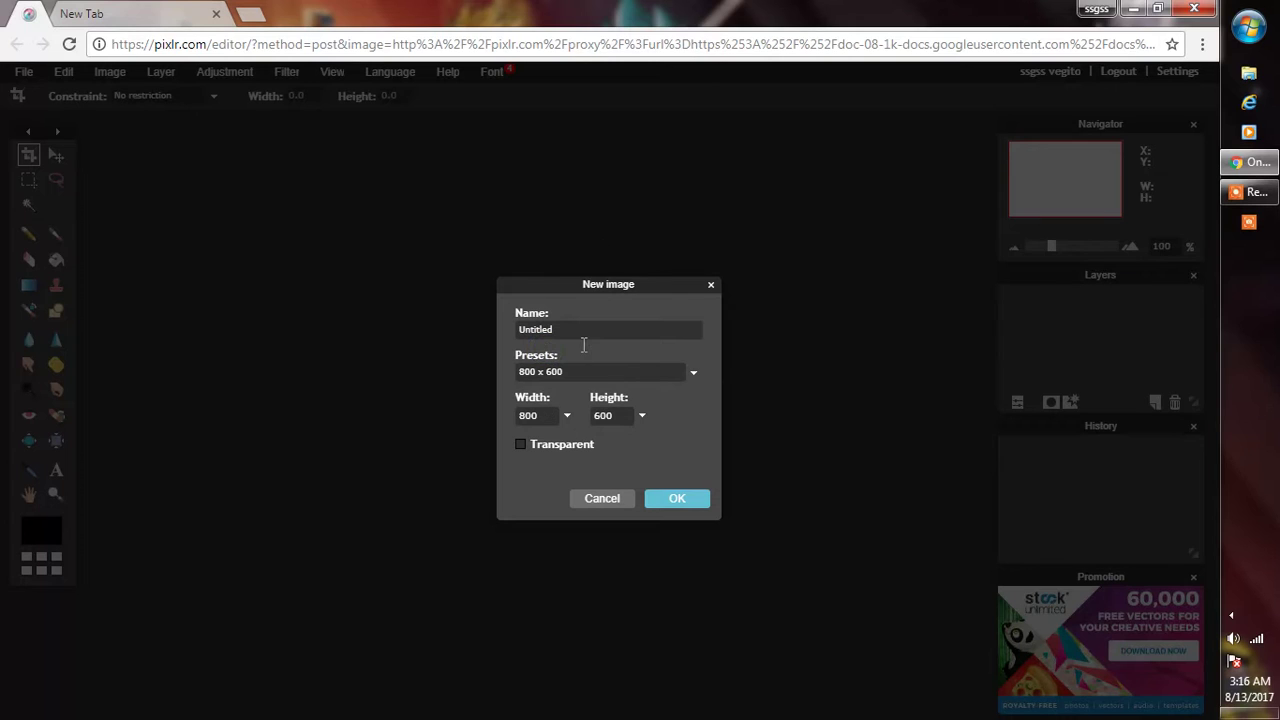
click(543, 415)
key(BackSpace)
key(BackSpace)
key(BackSpace)
text(252)
key(BackSpace)
text(55)
key(BackSpace)
key(BackSpace)
text(60)
Step: Set the new image's height to 1440 px, make its background transparent, and create it
click(617, 415)
key(BackSpace)
key(BackSpace)
key(BackSpace)
text(1440)
click(522, 446)
click(680, 498)
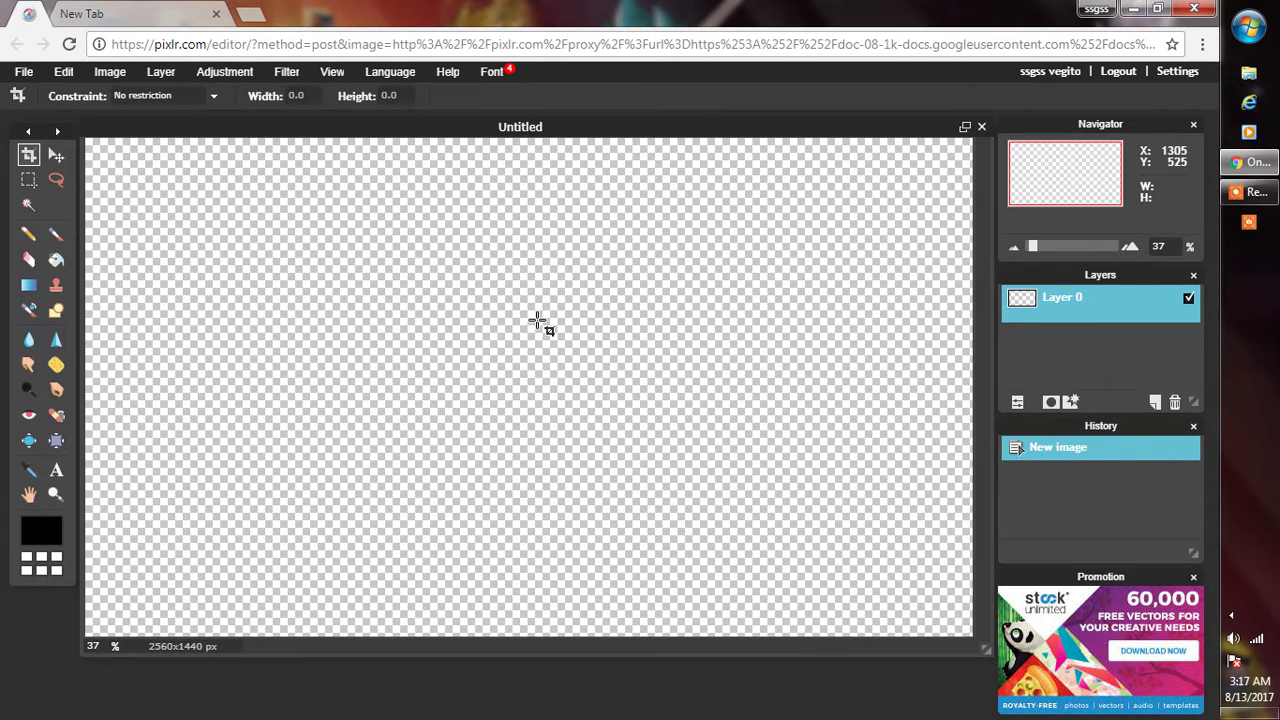
click(63, 20)
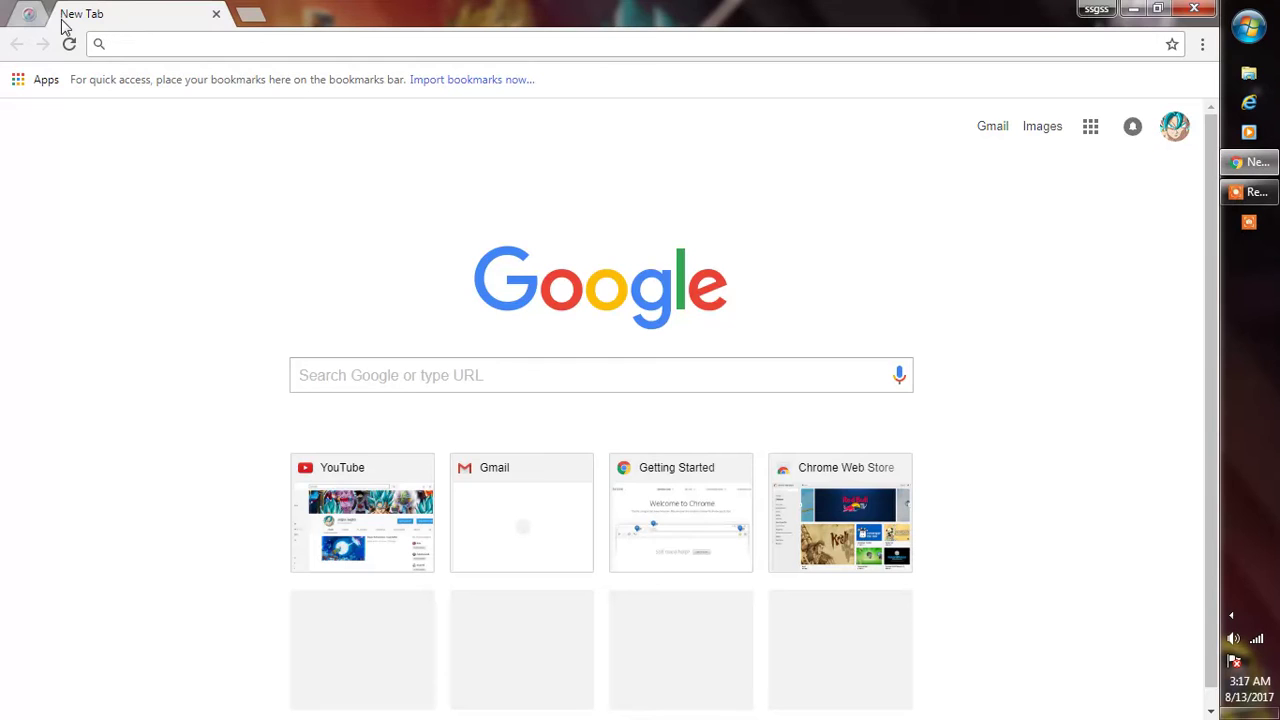
click(32, 14)
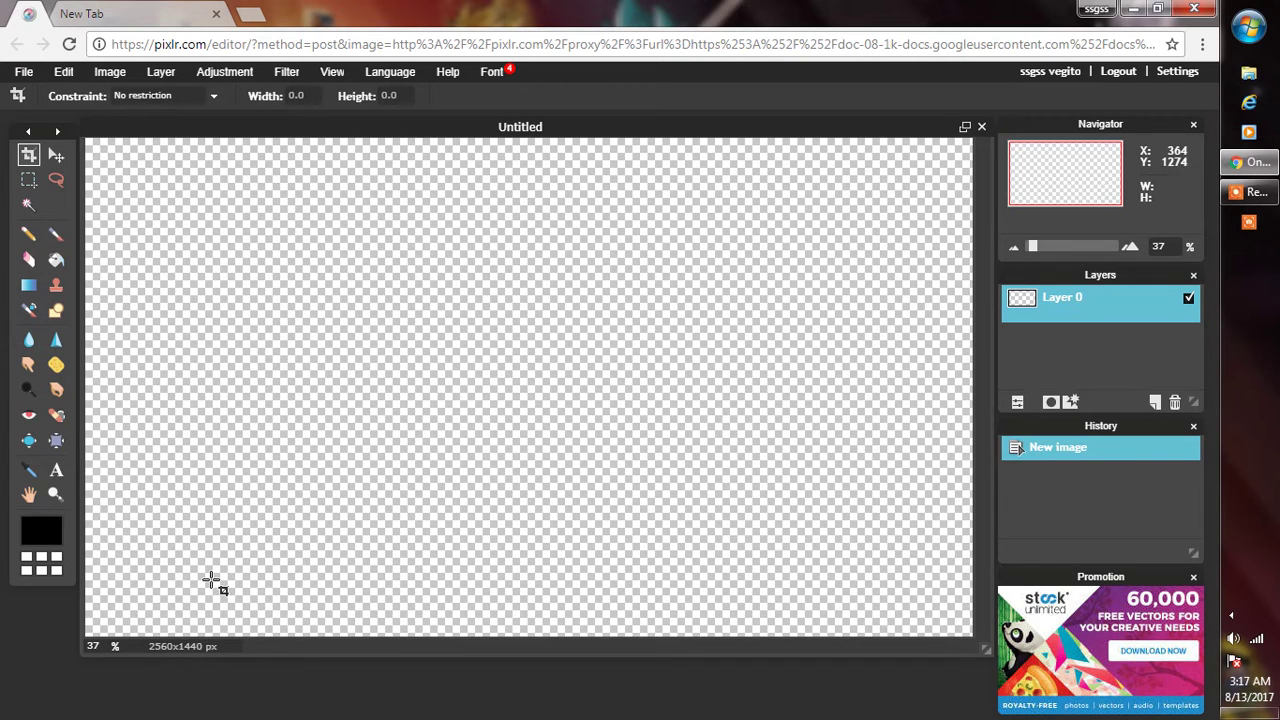
Step: Open the xenosquad image from the Downloads folder as an example, view it, and close it again
click(24, 72)
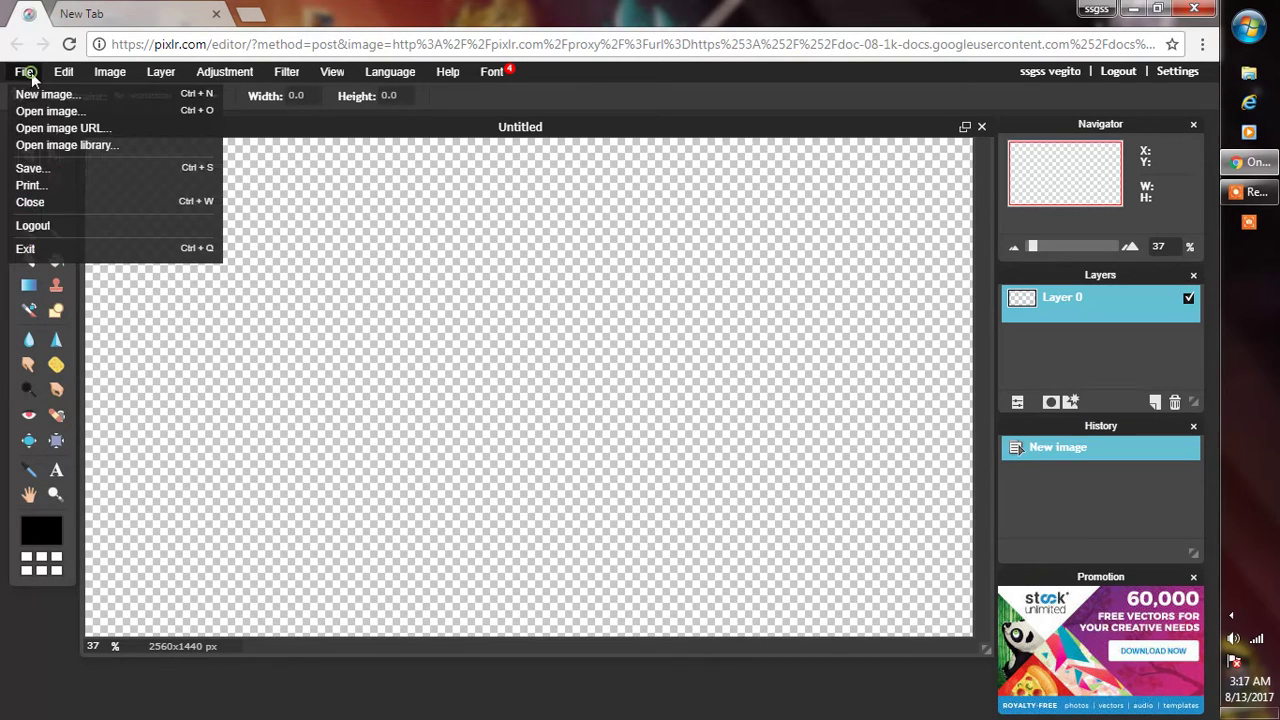
click(47, 111)
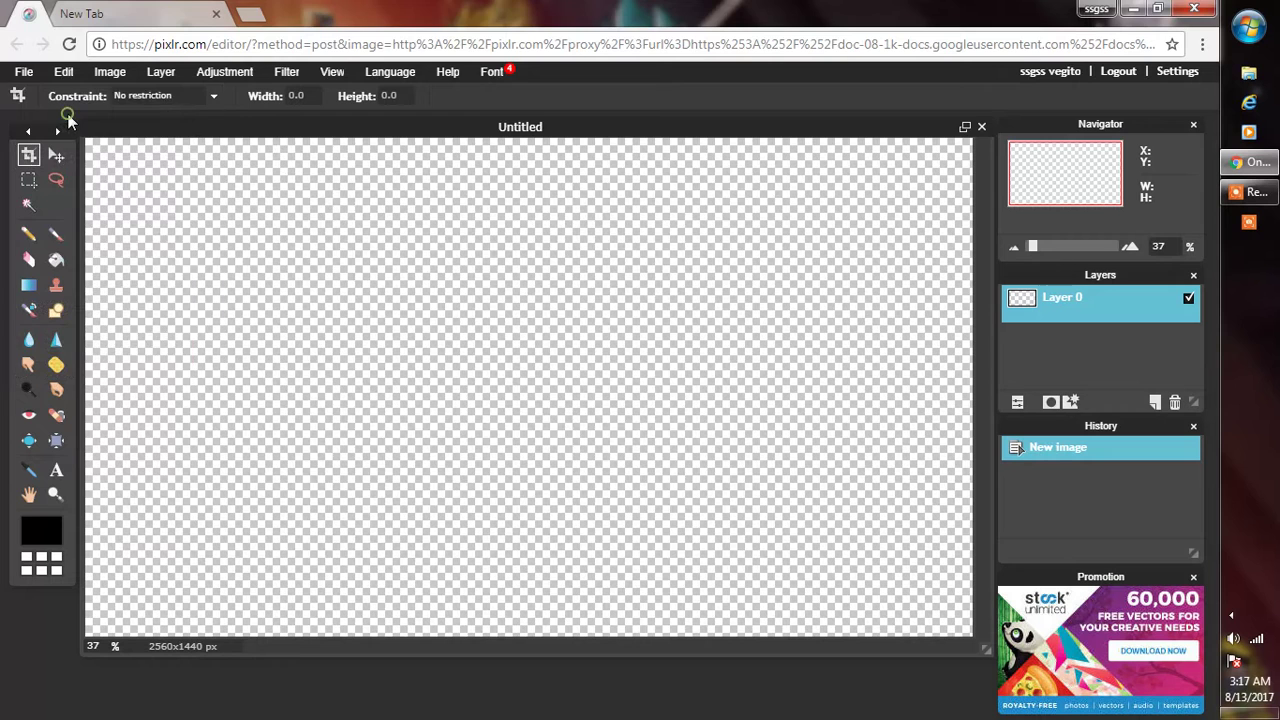
scroll(580, 290, down, 6)
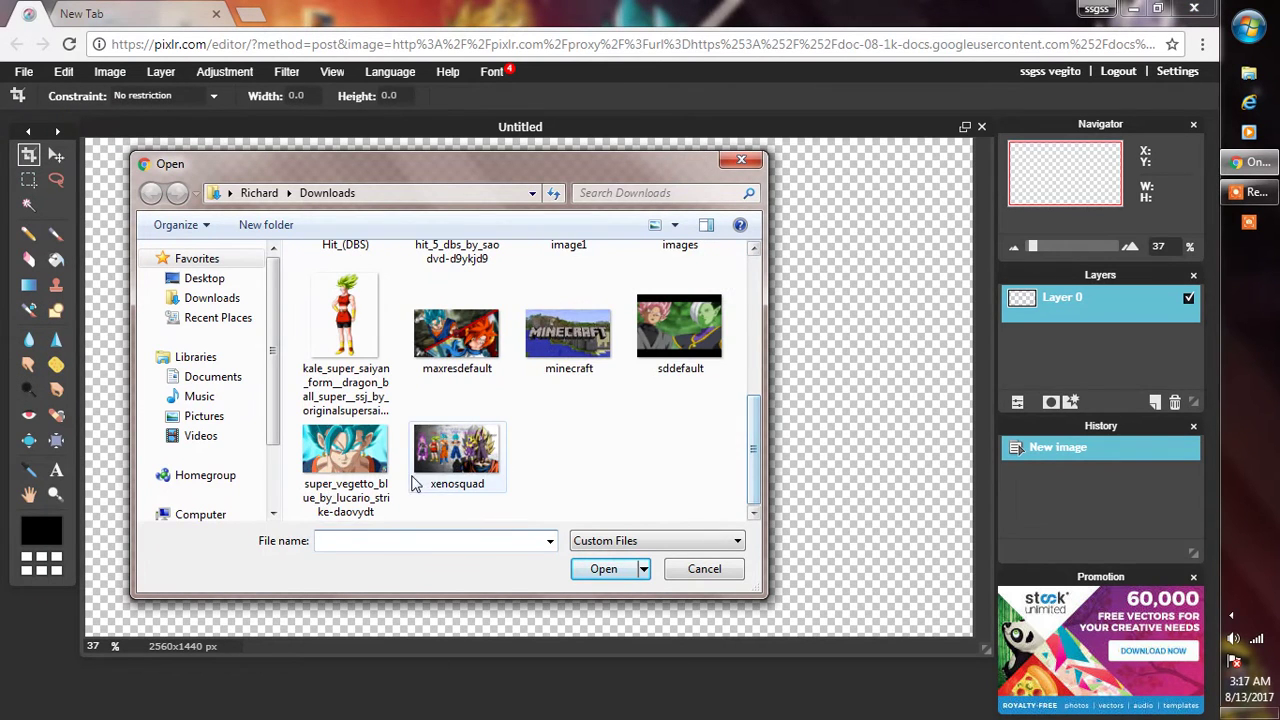
click(462, 452)
click(604, 568)
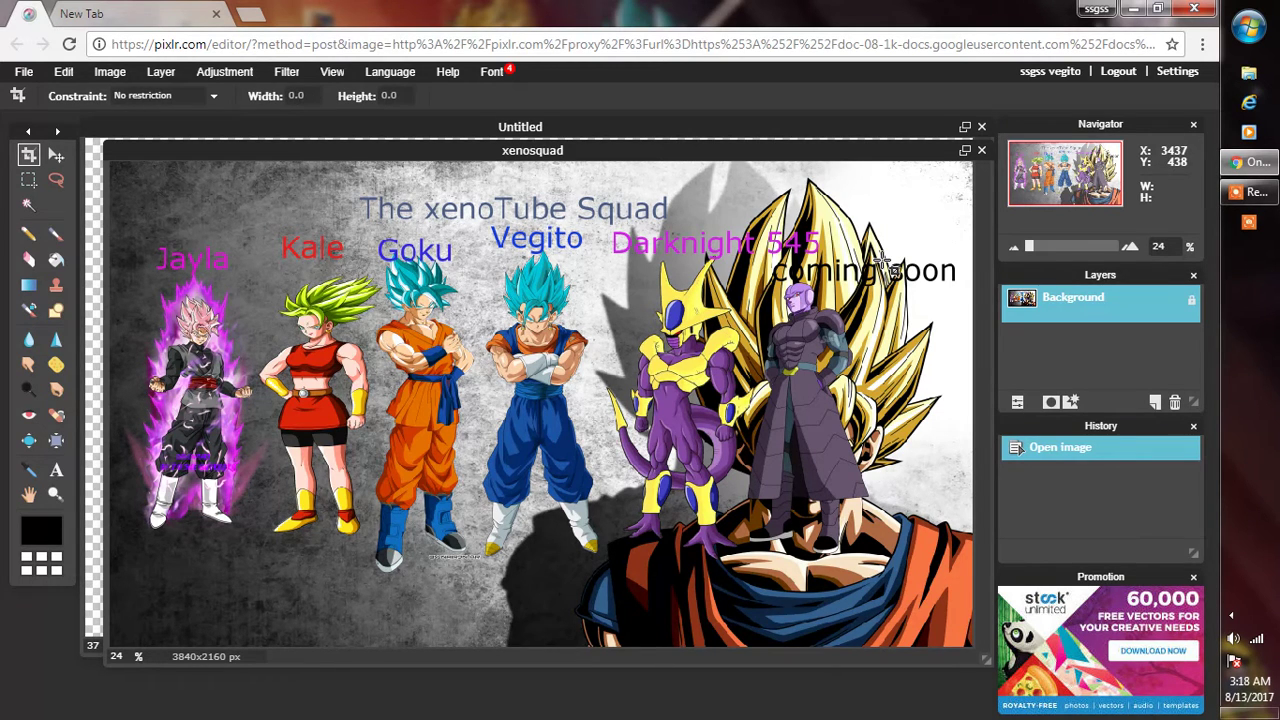
click(981, 150)
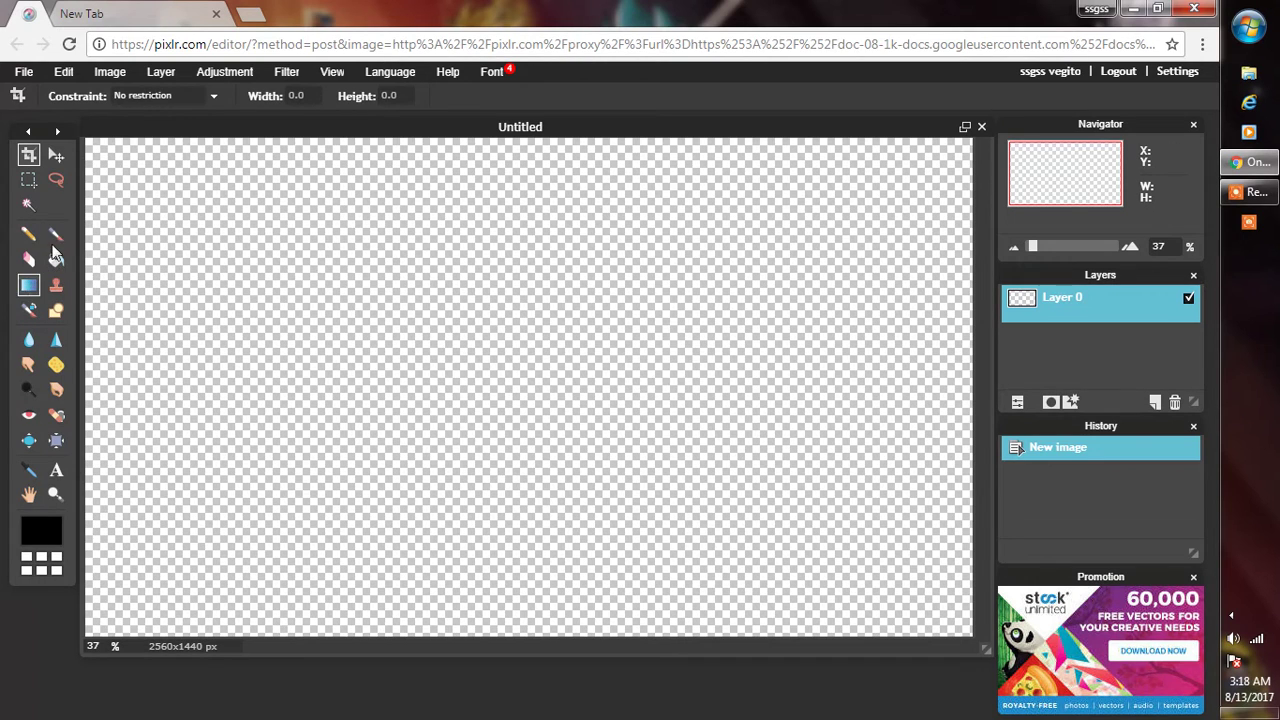
Step: Add the text "gvhdgfkkzguijf" left of the canvas centre and set its font size to 500
click(56, 469)
click(347, 362)
text(gvhdgfkkzguijf)
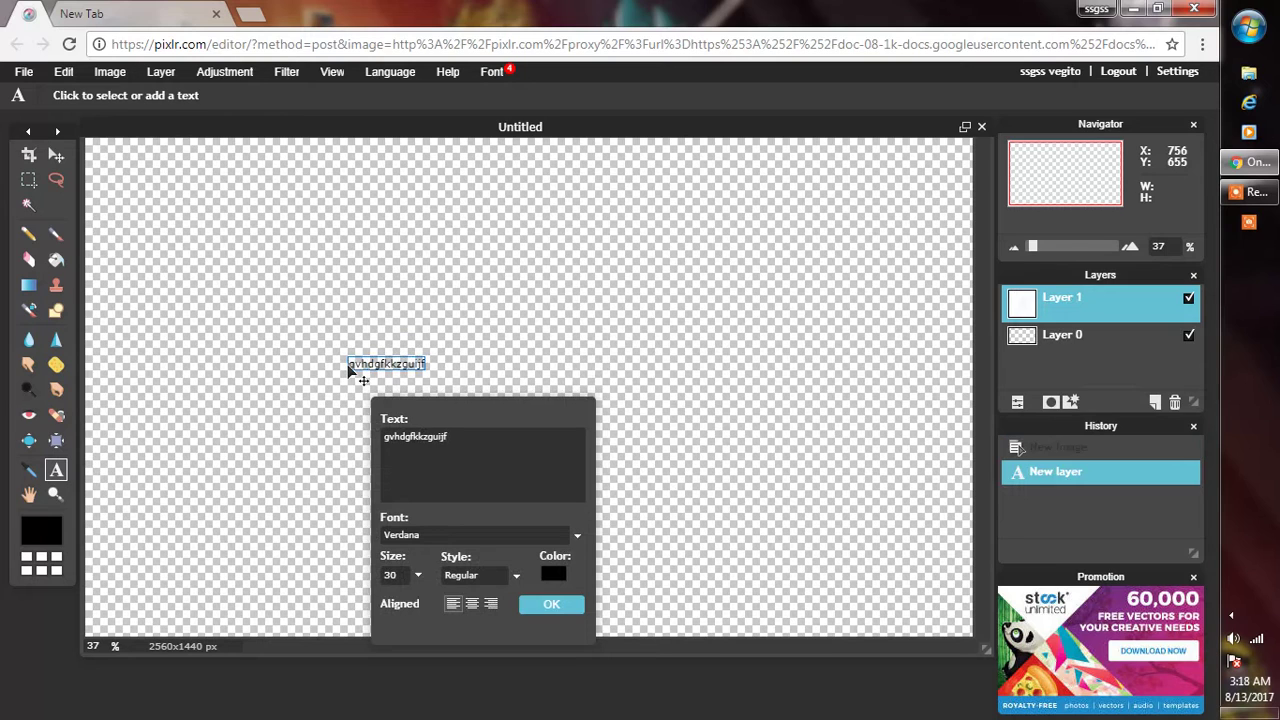
click(401, 571)
key(BackSpace)
key(BackSpace)
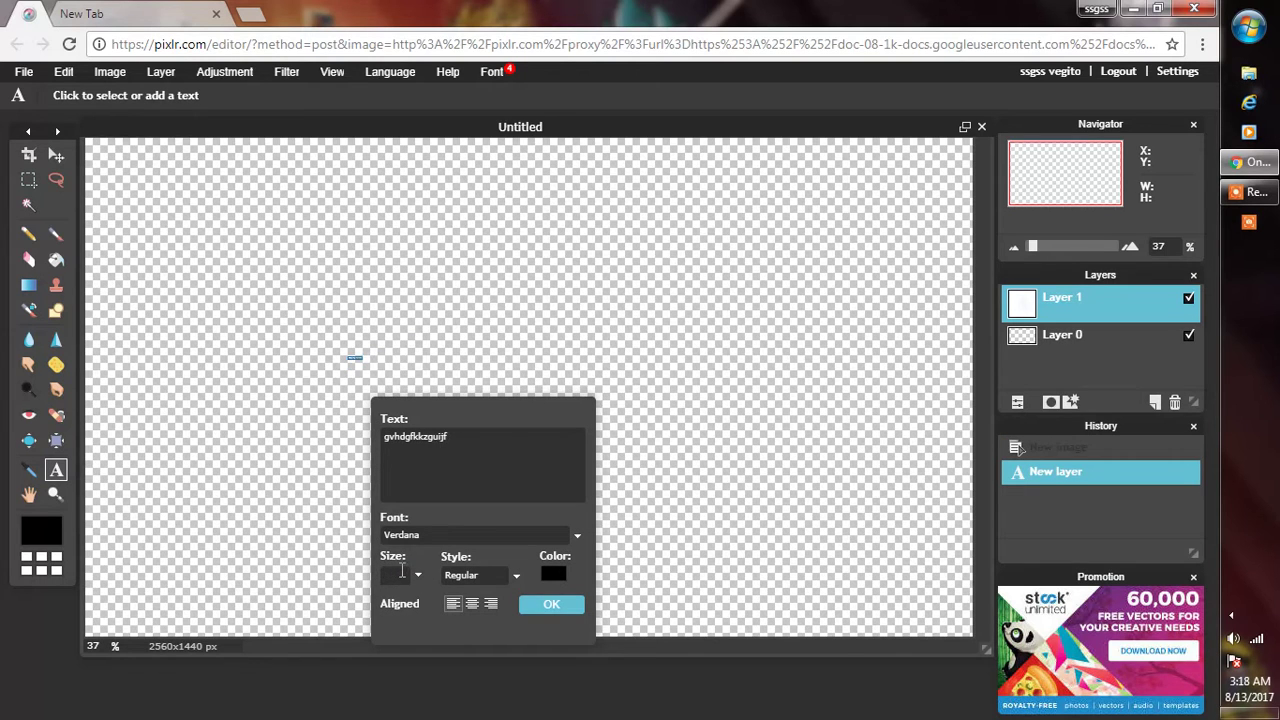
text(500)
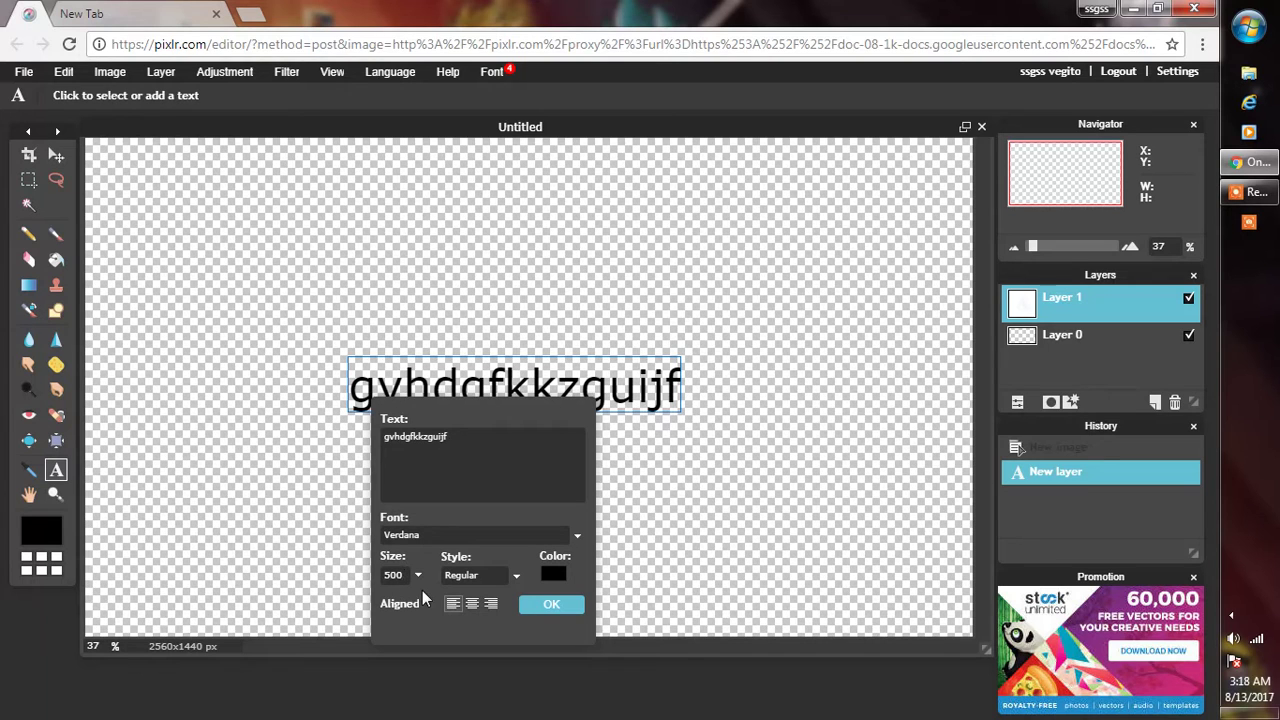
Step: Set the sample text's font size to 100
key(BackSpace)
key(BackSpace)
key(BackSpace)
text(100)
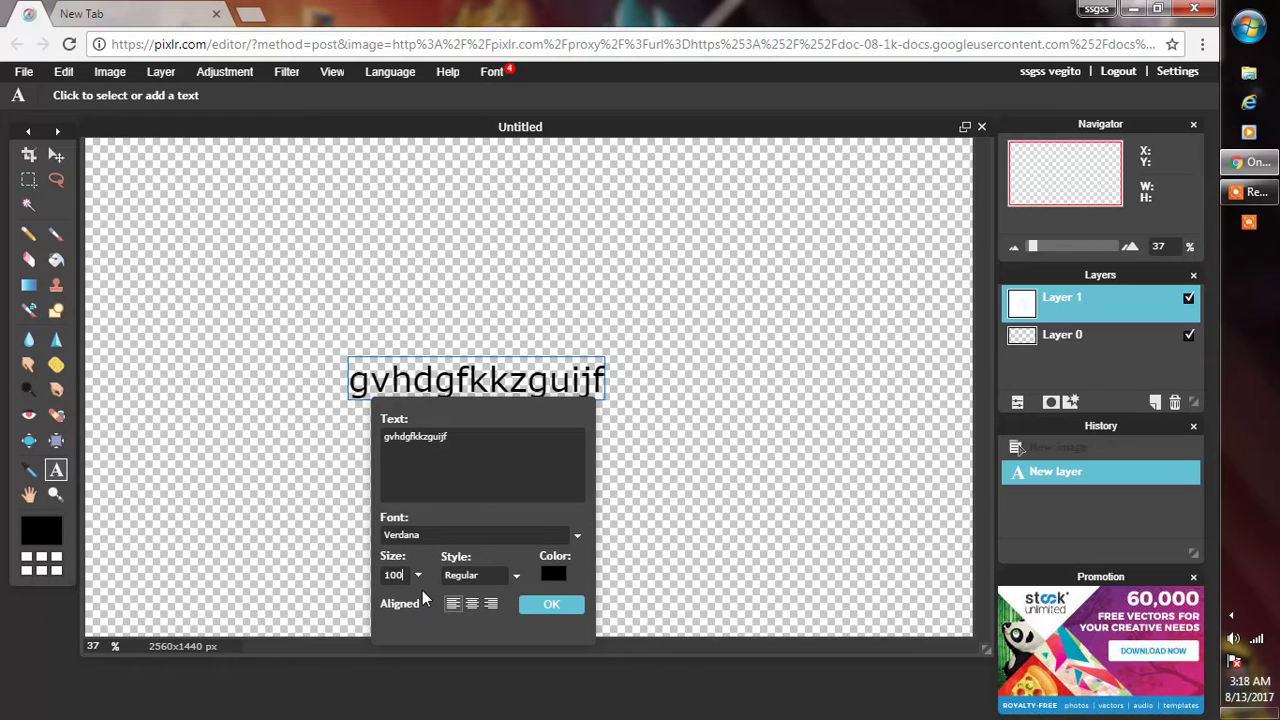
Step: Look through the text's style options and colour selector, keep Regular and black, and confirm the text
click(472, 576)
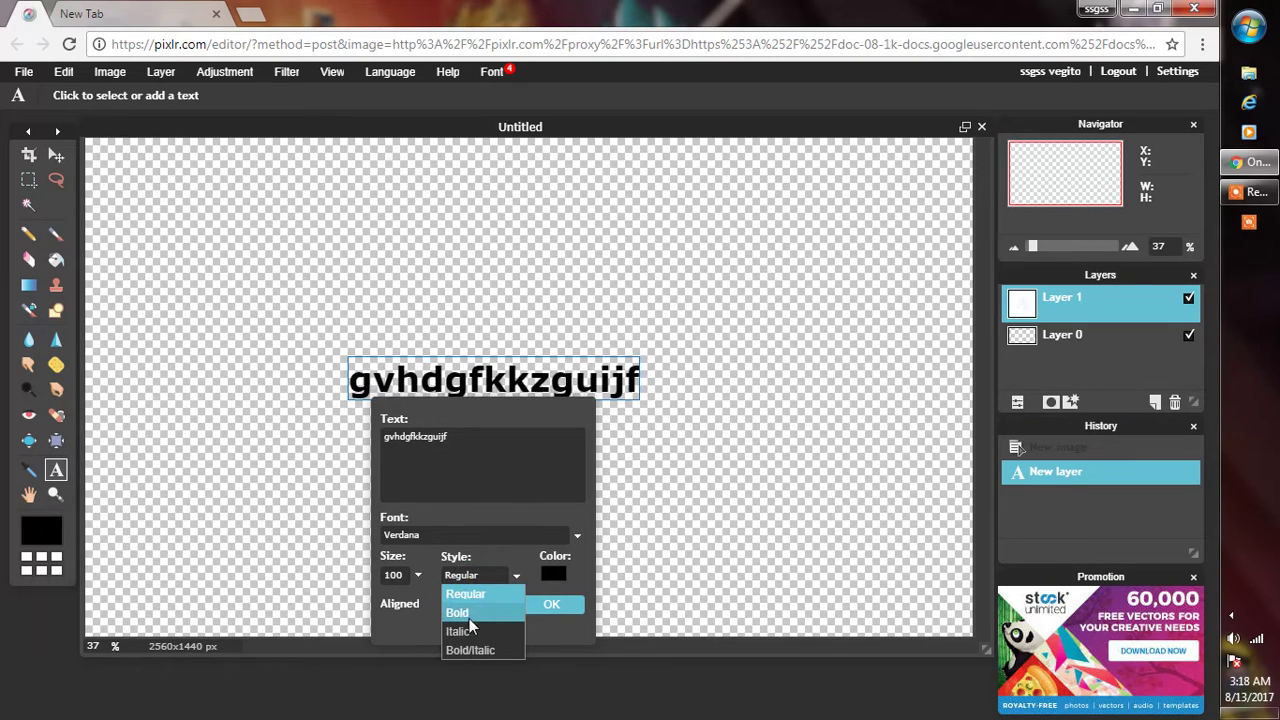
click(532, 572)
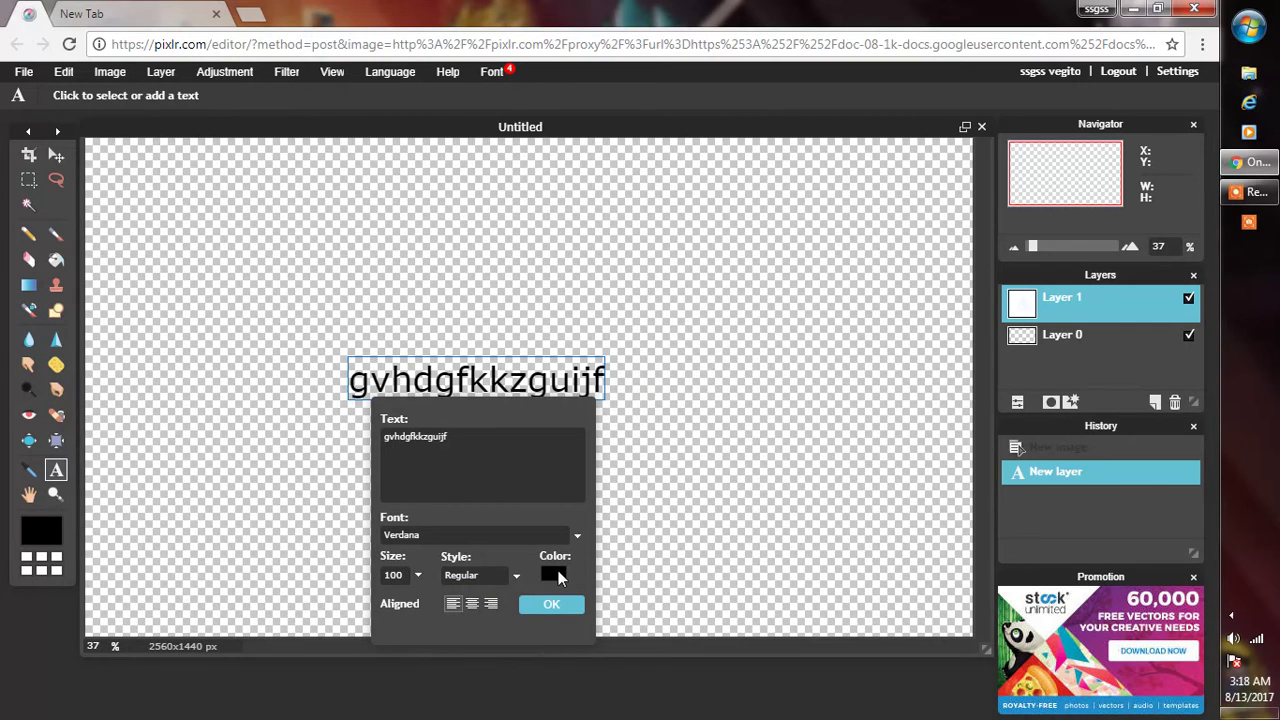
click(555, 574)
click(555, 574)
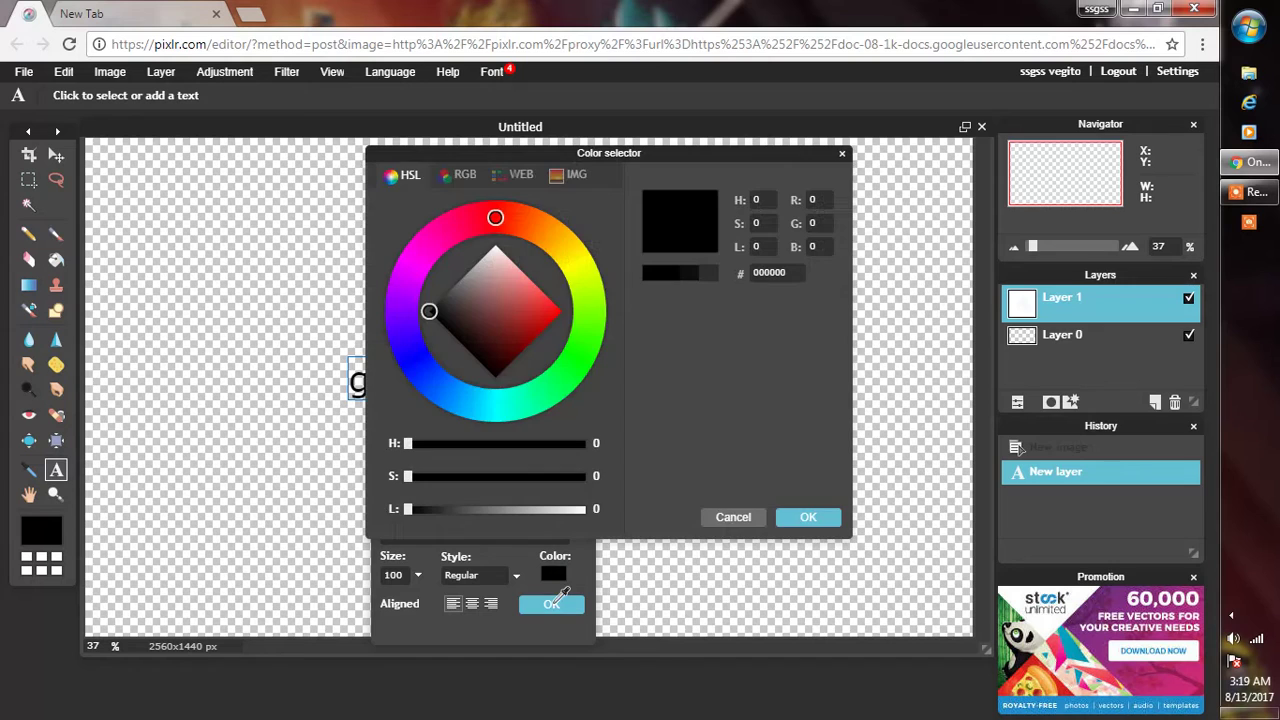
click(733, 517)
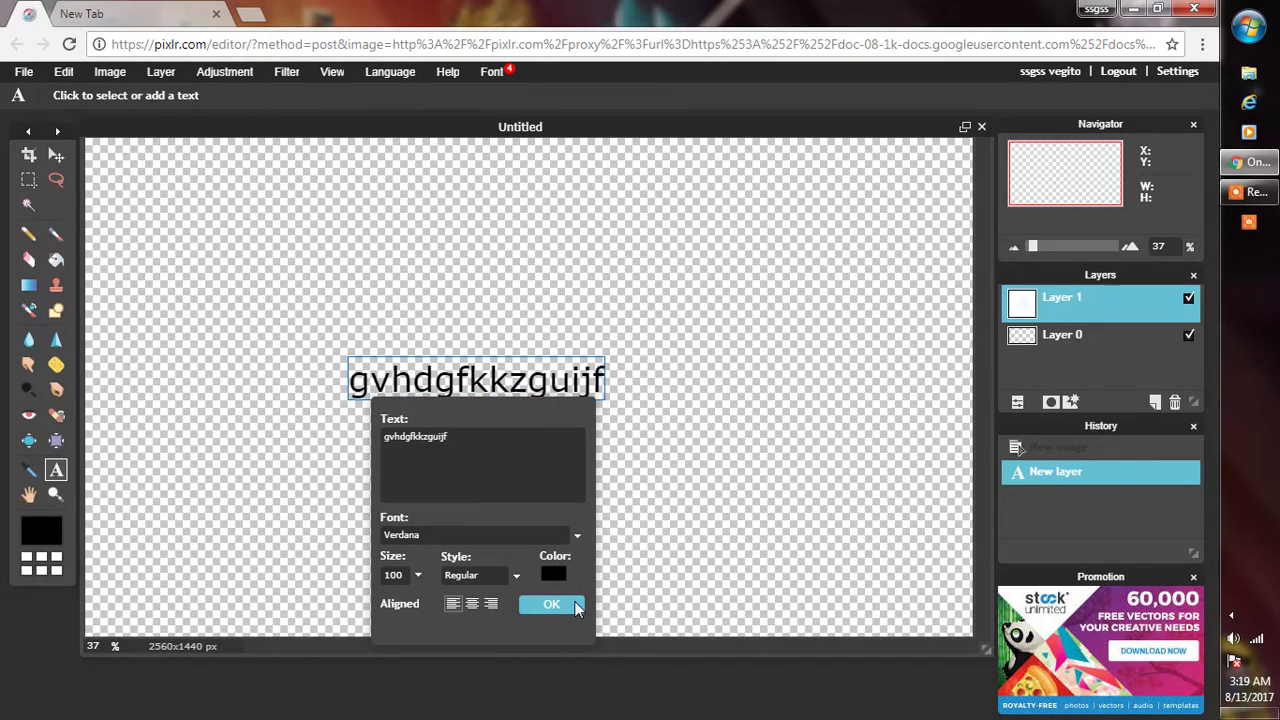
click(552, 604)
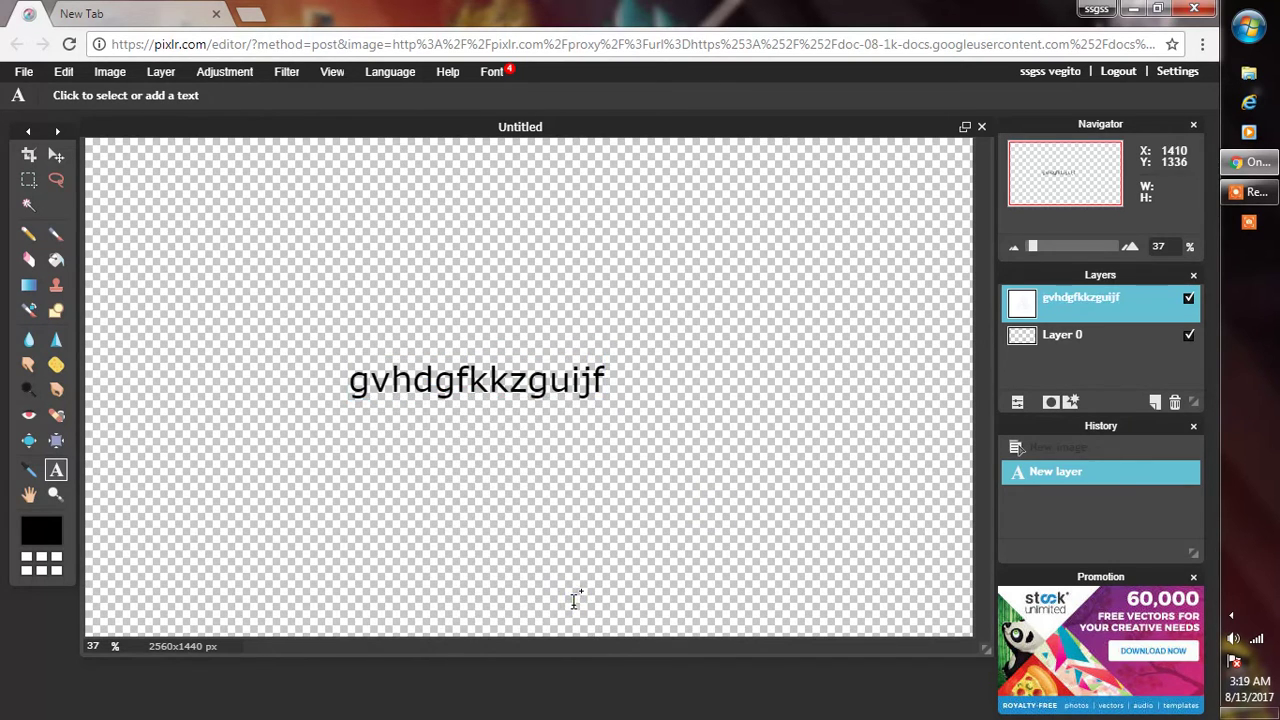
Step: Open the text layer's styles and try the drop shadow and bevel effects, switching each off again
click(1070, 402)
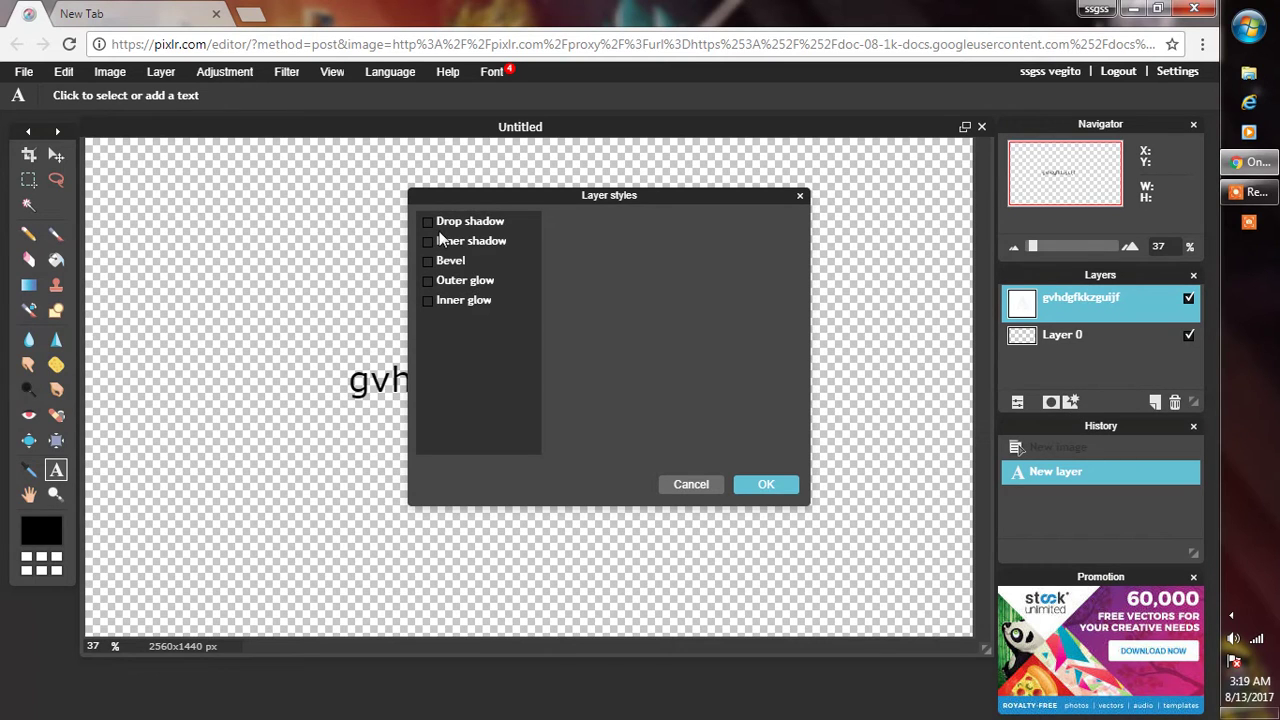
click(489, 198)
drag(489, 198, 711, 202)
click(628, 226)
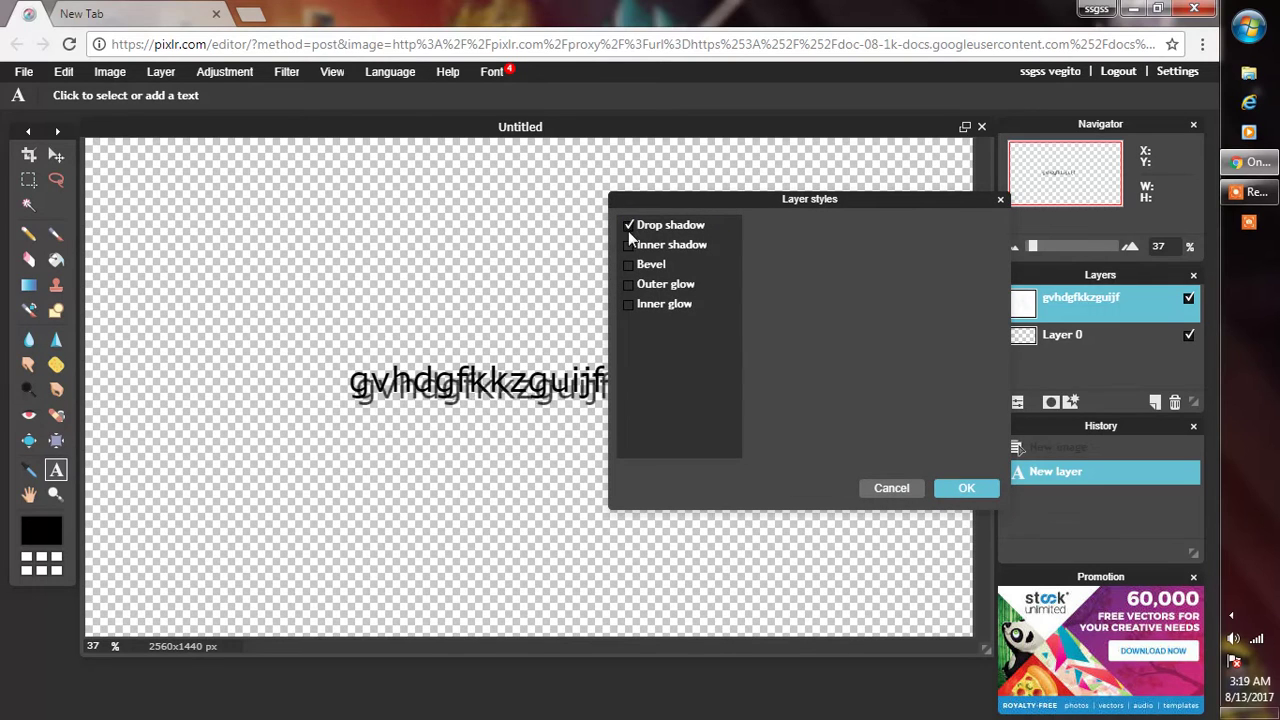
click(628, 225)
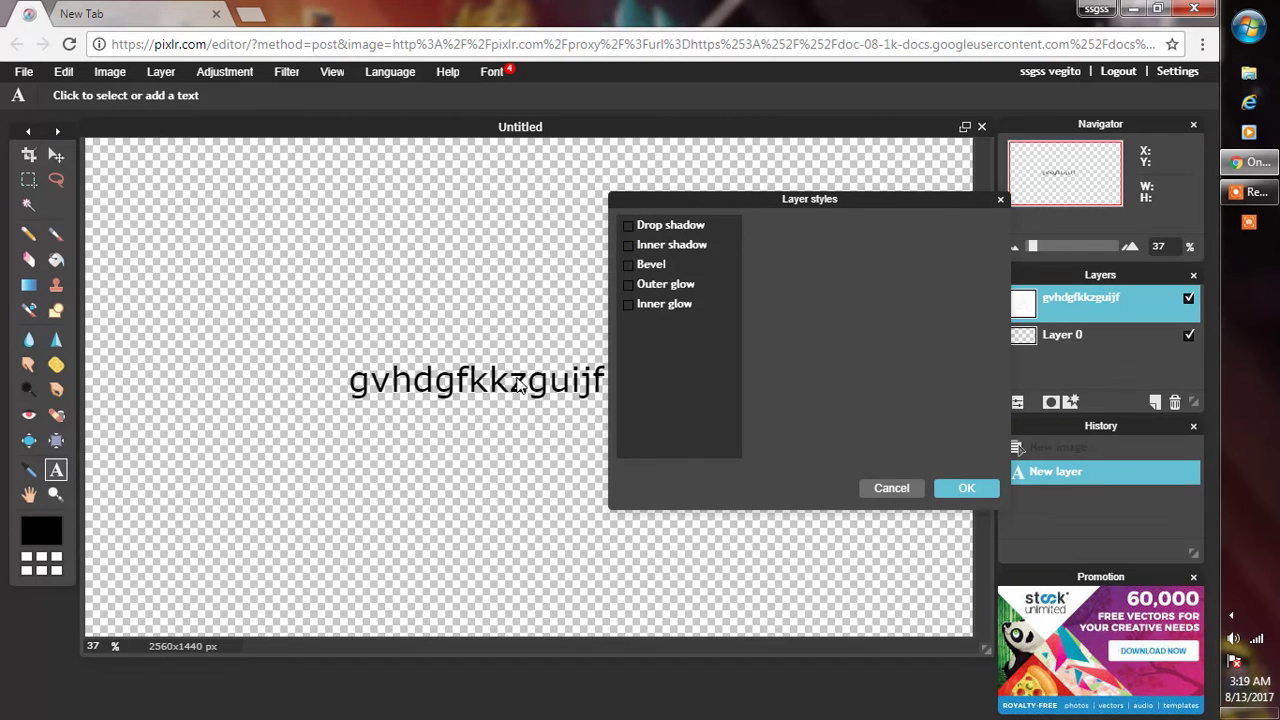
click(630, 264)
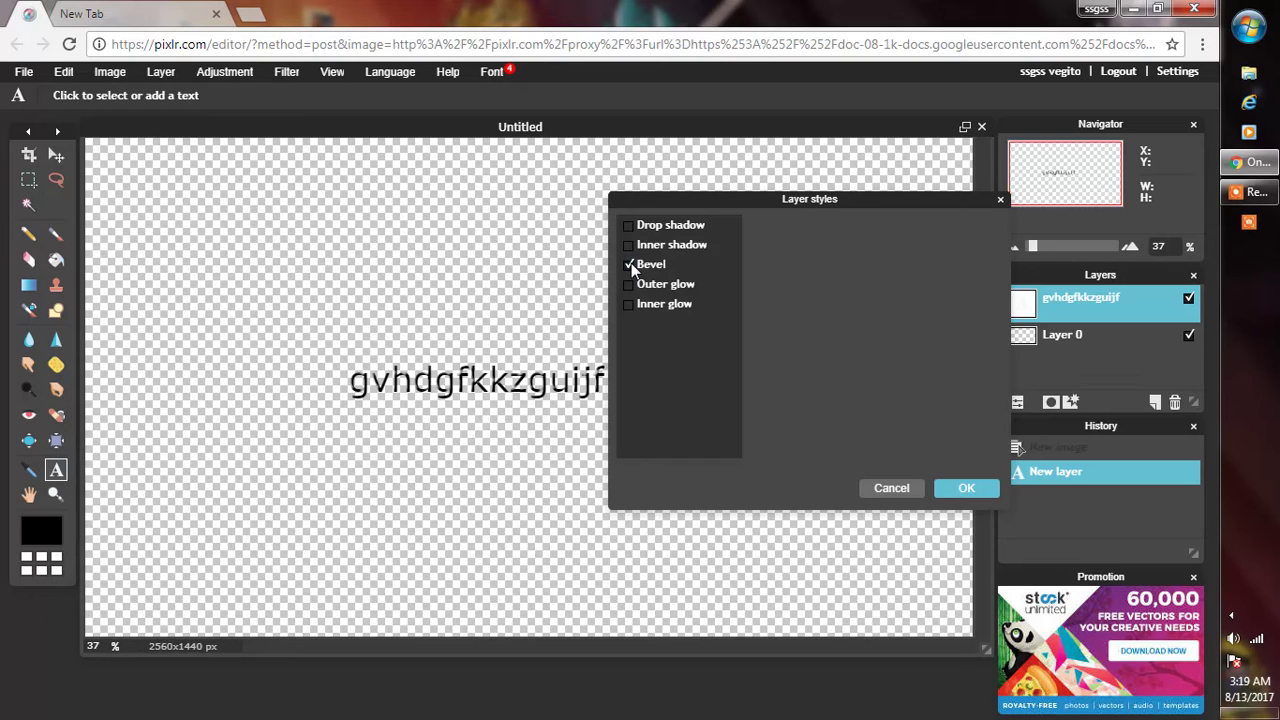
click(631, 263)
click(631, 263)
click(631, 264)
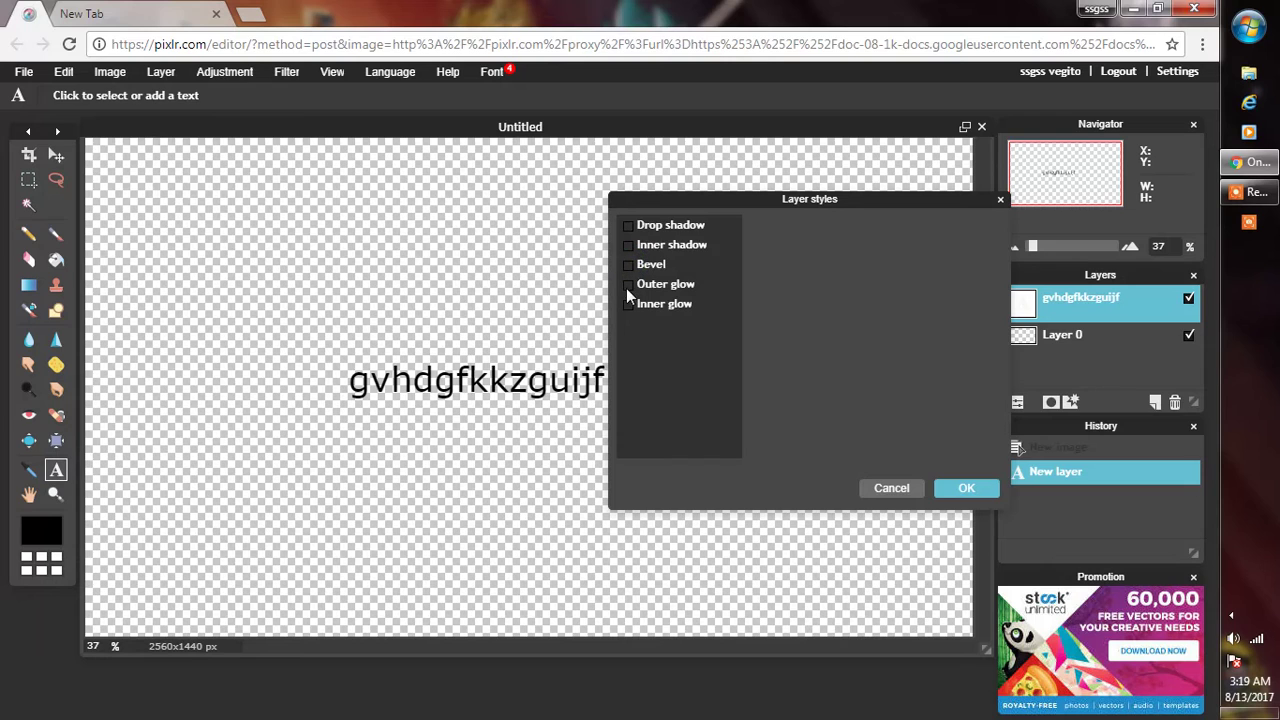
Step: Try the outer glow and inner glow effects on the text layer, and close the layer styles without applying any
click(626, 284)
click(626, 284)
click(626, 284)
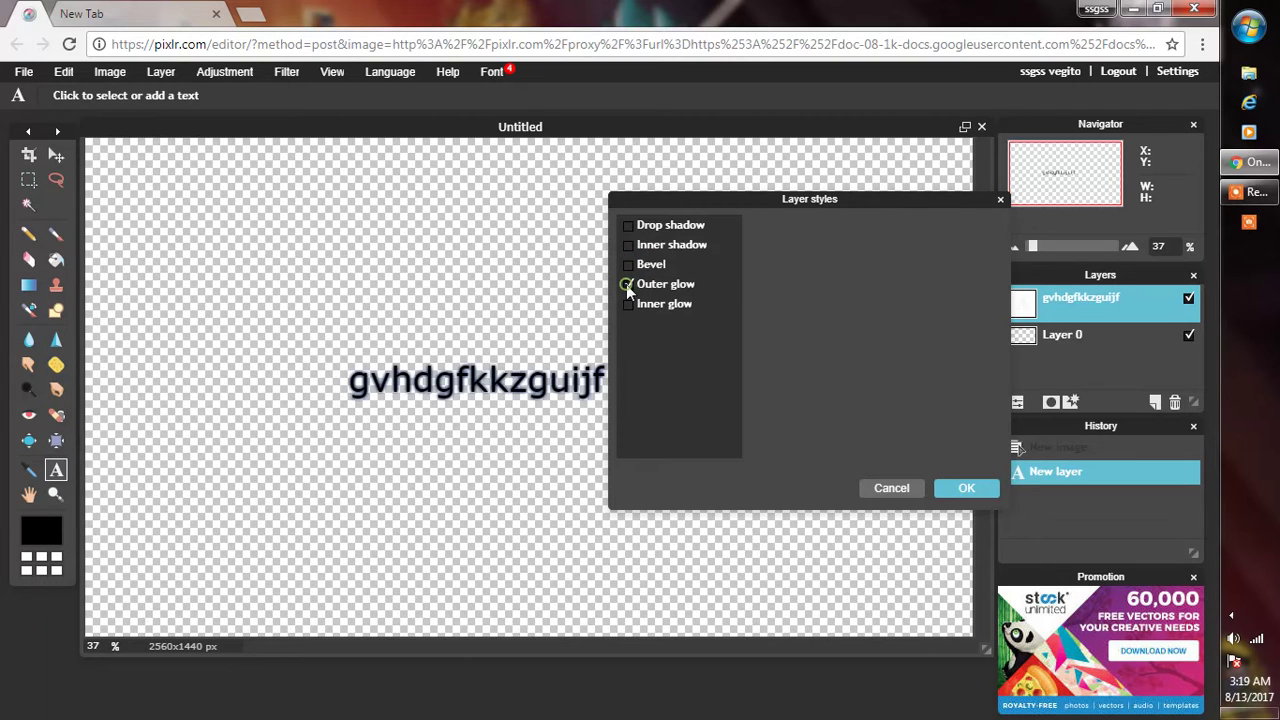
click(626, 284)
click(626, 306)
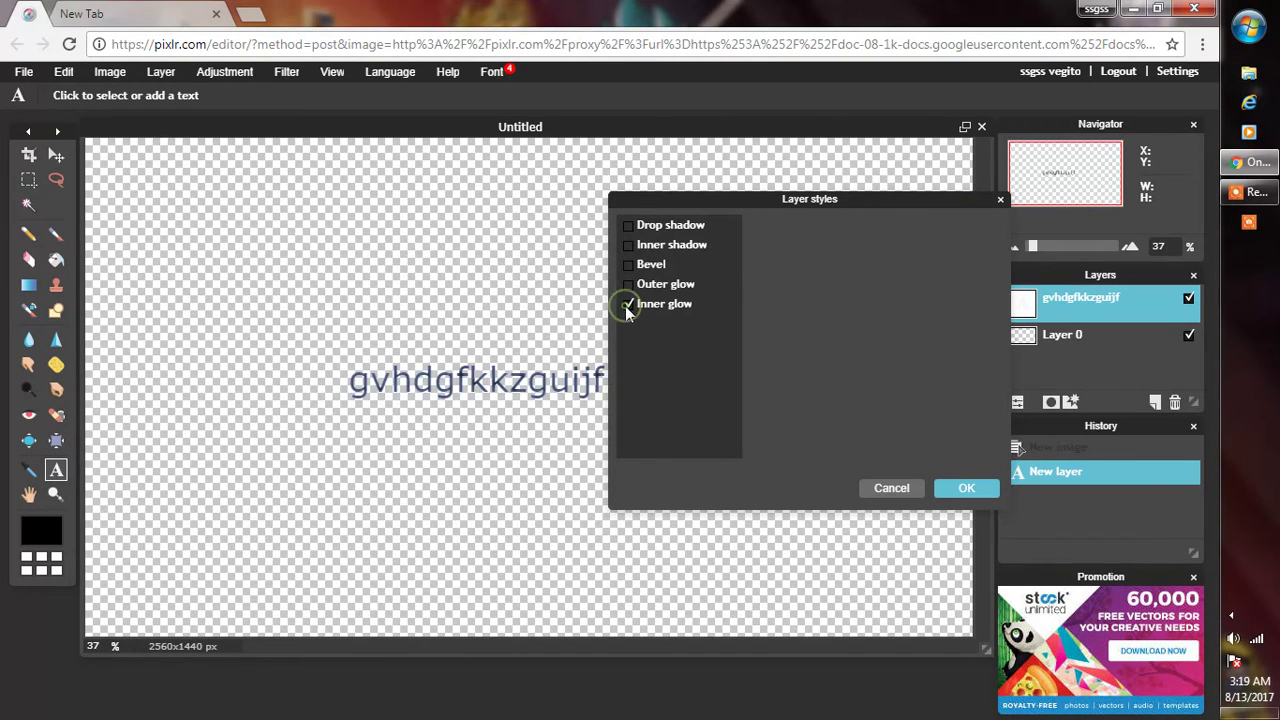
click(625, 306)
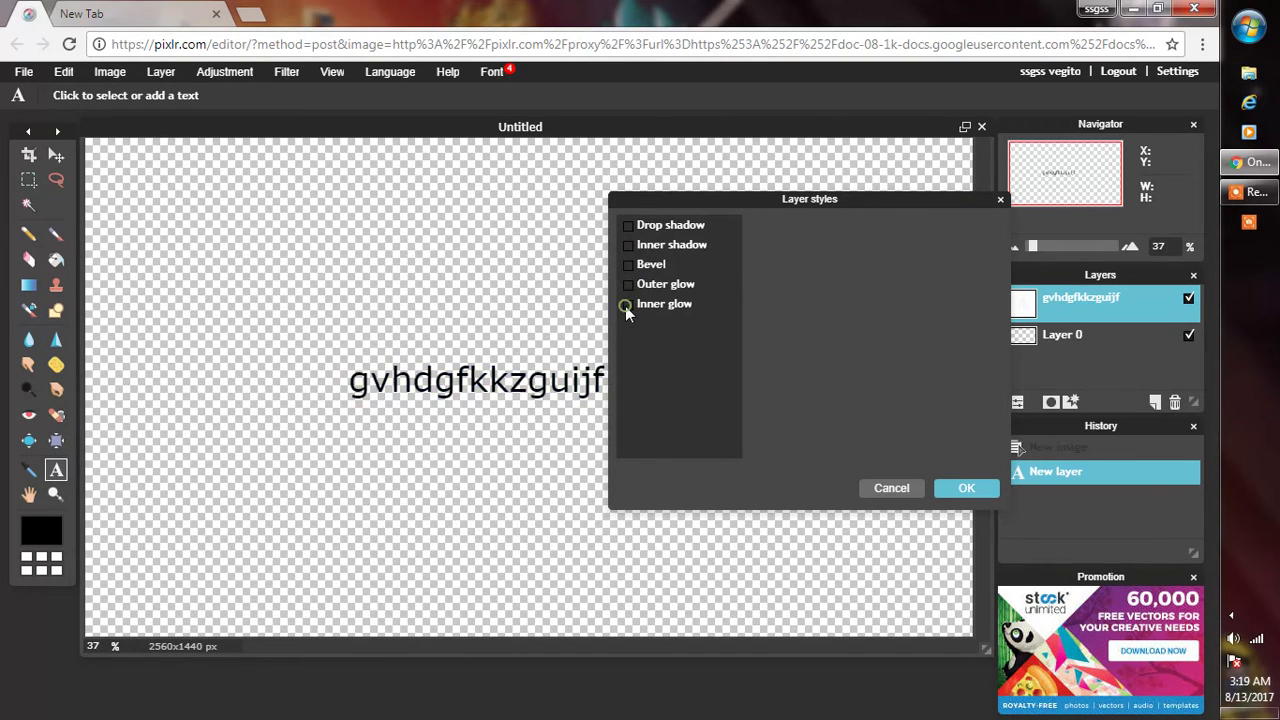
click(910, 487)
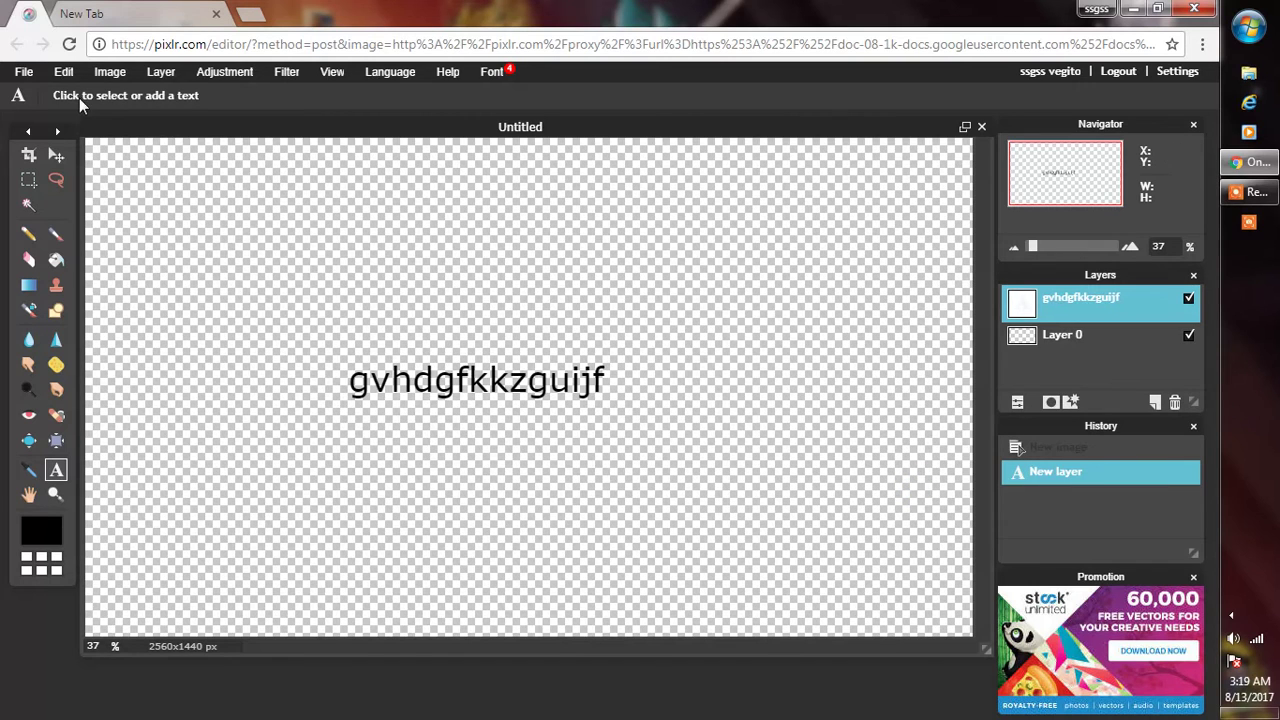
Step: Open the black_goku_ssj_rose image from the Downloads folder as a new layer
click(163, 72)
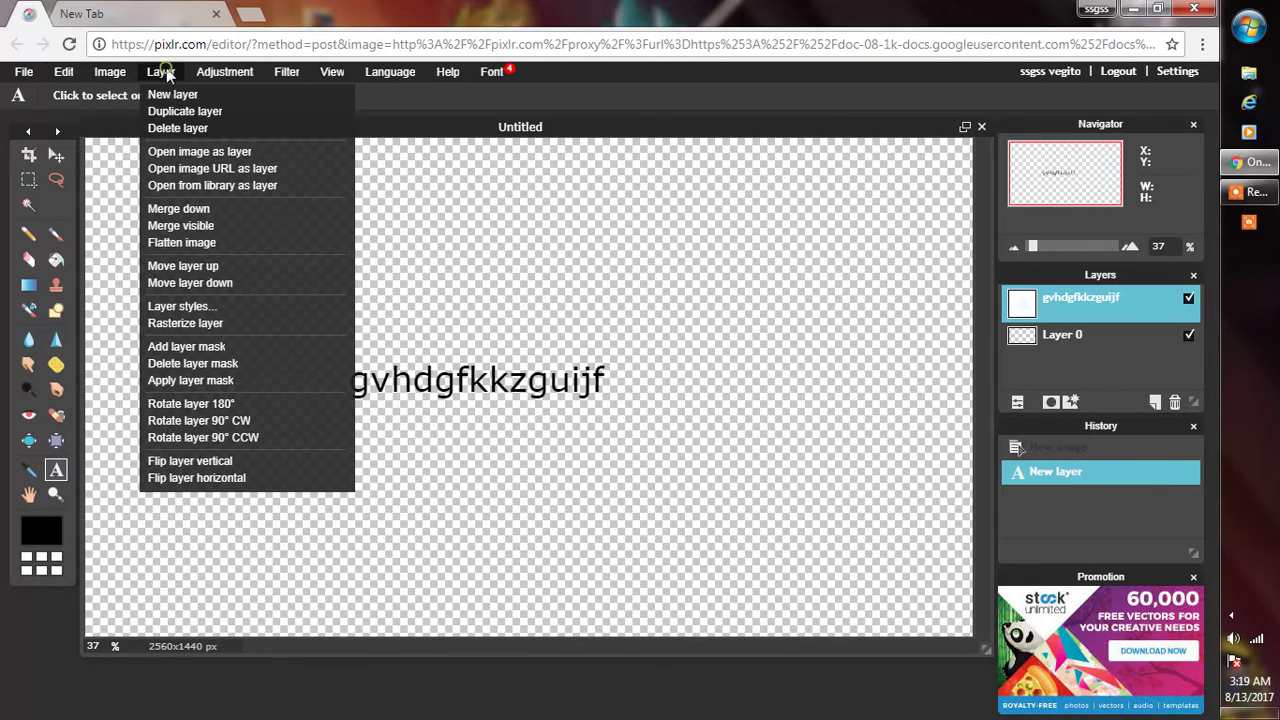
click(229, 151)
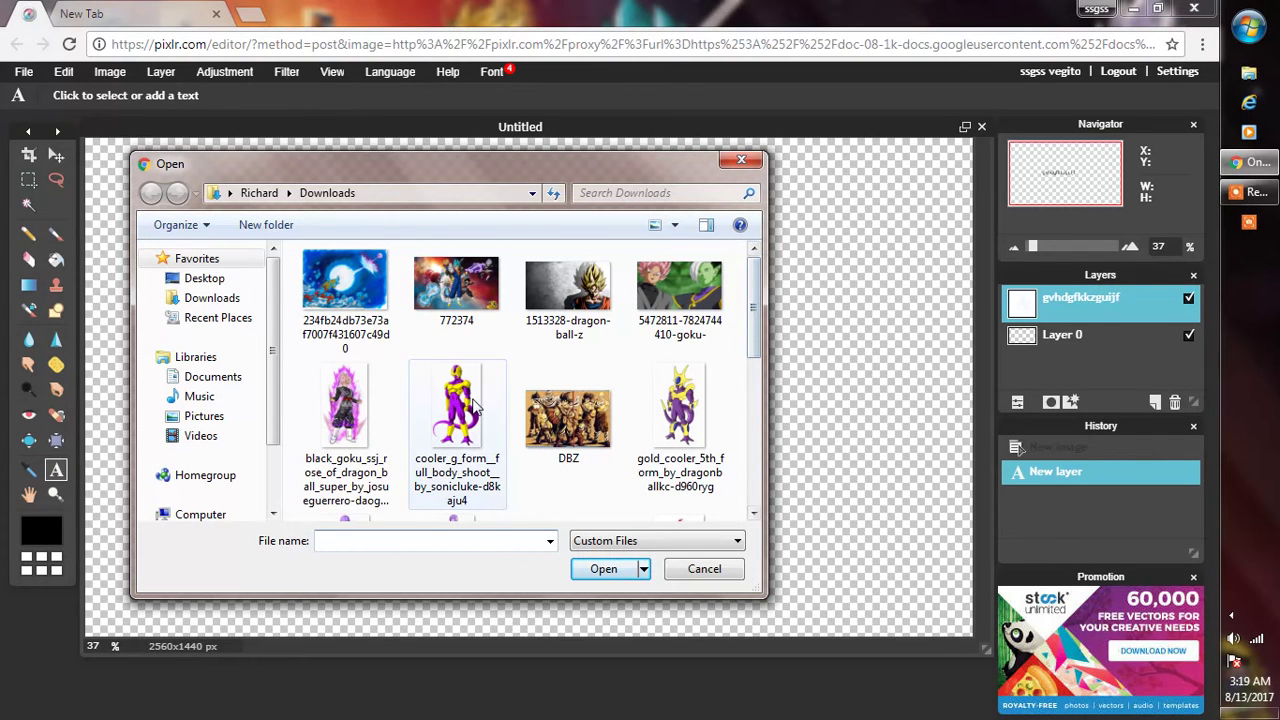
click(358, 425)
click(624, 570)
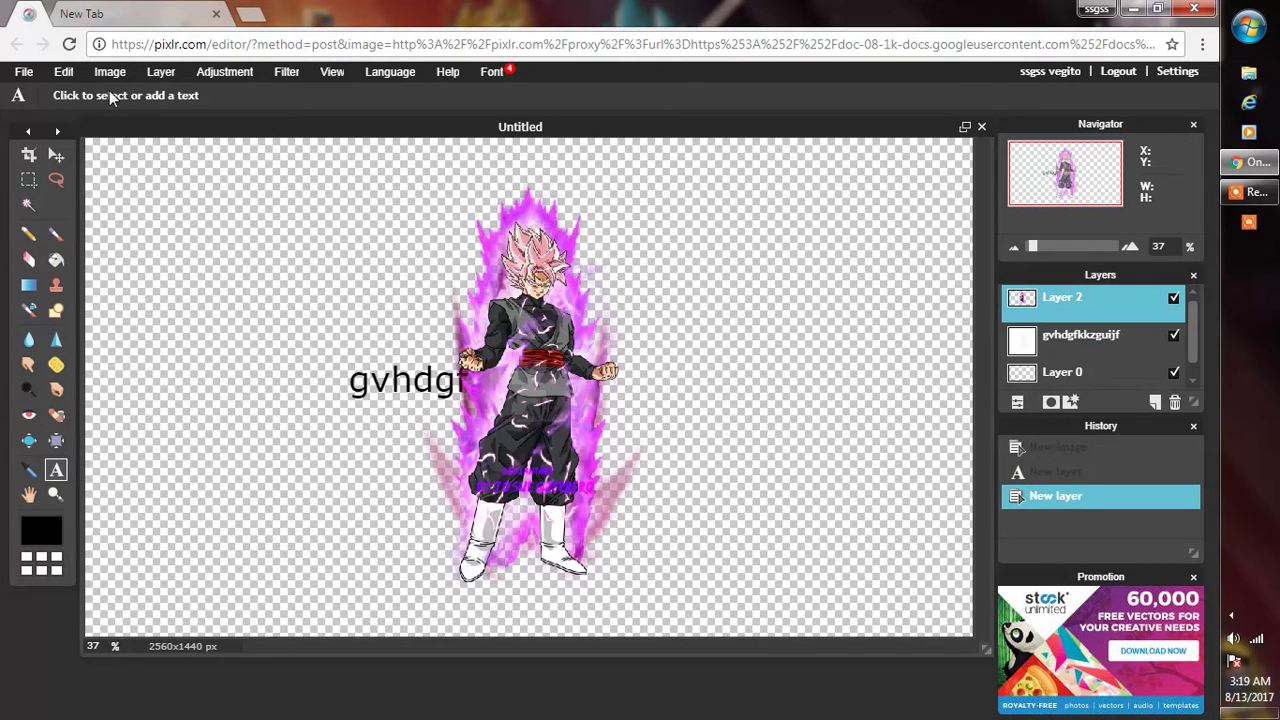
Step: Free transform the character layer to shrink it slightly, place it near the canvas's left edge, and apply the changes
click(64, 72)
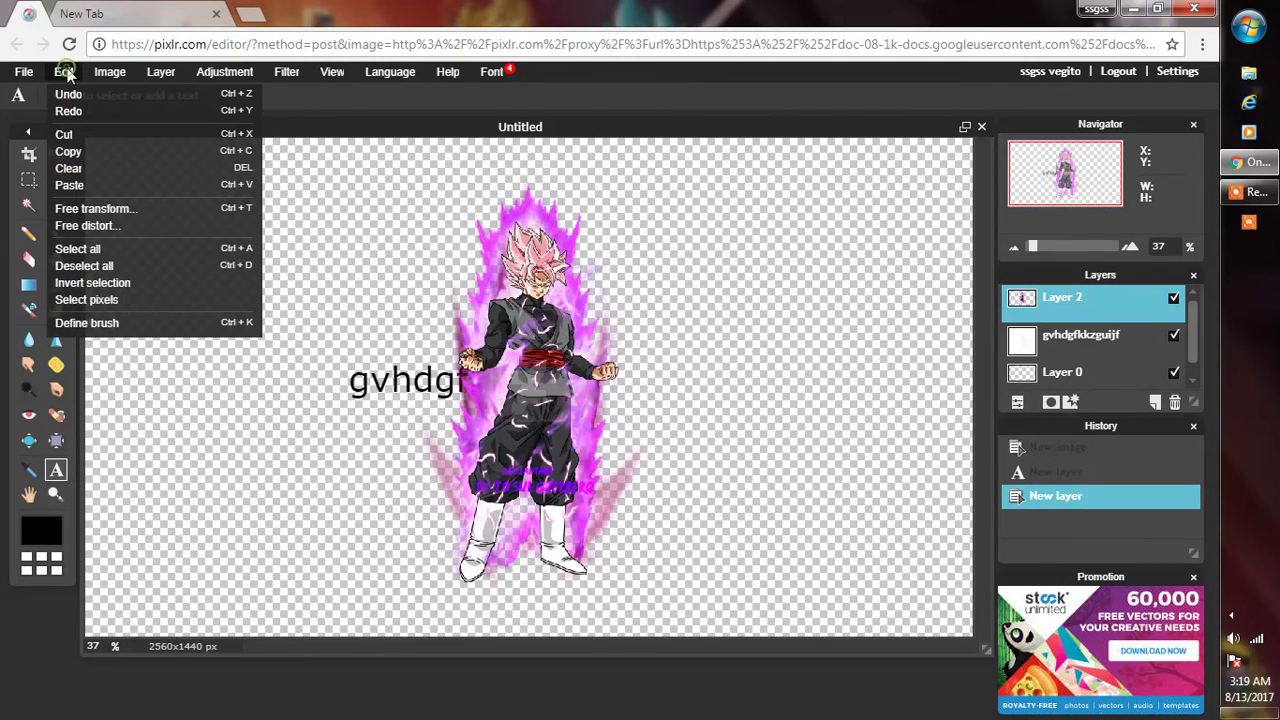
click(131, 208)
drag(559, 314, 672, 336)
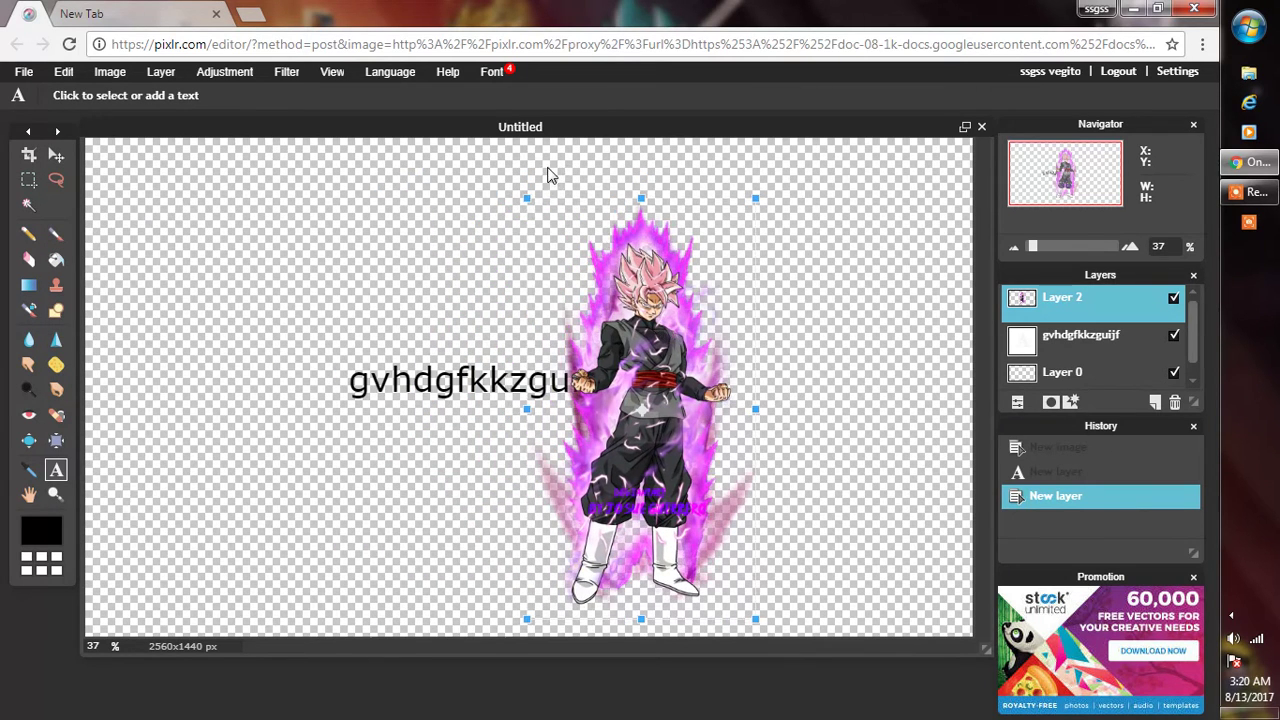
drag(523, 199, 551, 208)
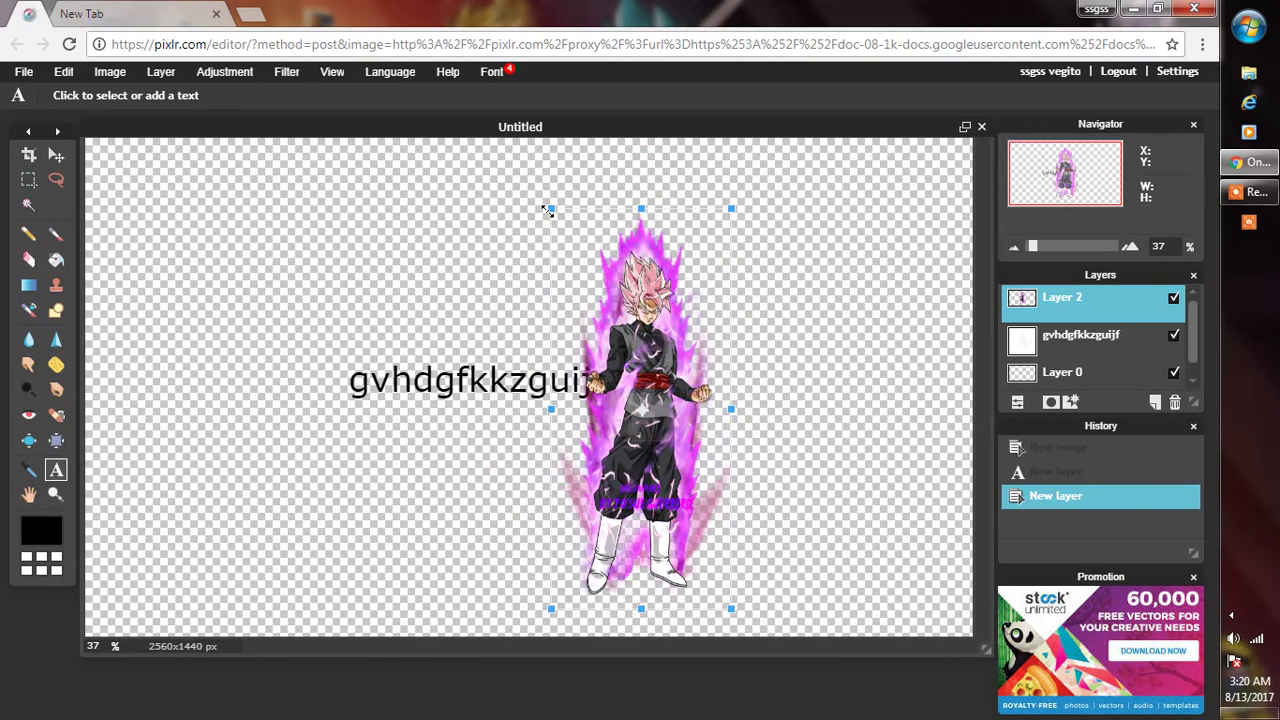
mouse_move(639, 203)
mouse_down()
mouse_move(637, 286)
mouse_move(634, 171)
mouse_move(633, 203)
mouse_up()
drag(683, 342, 282, 278)
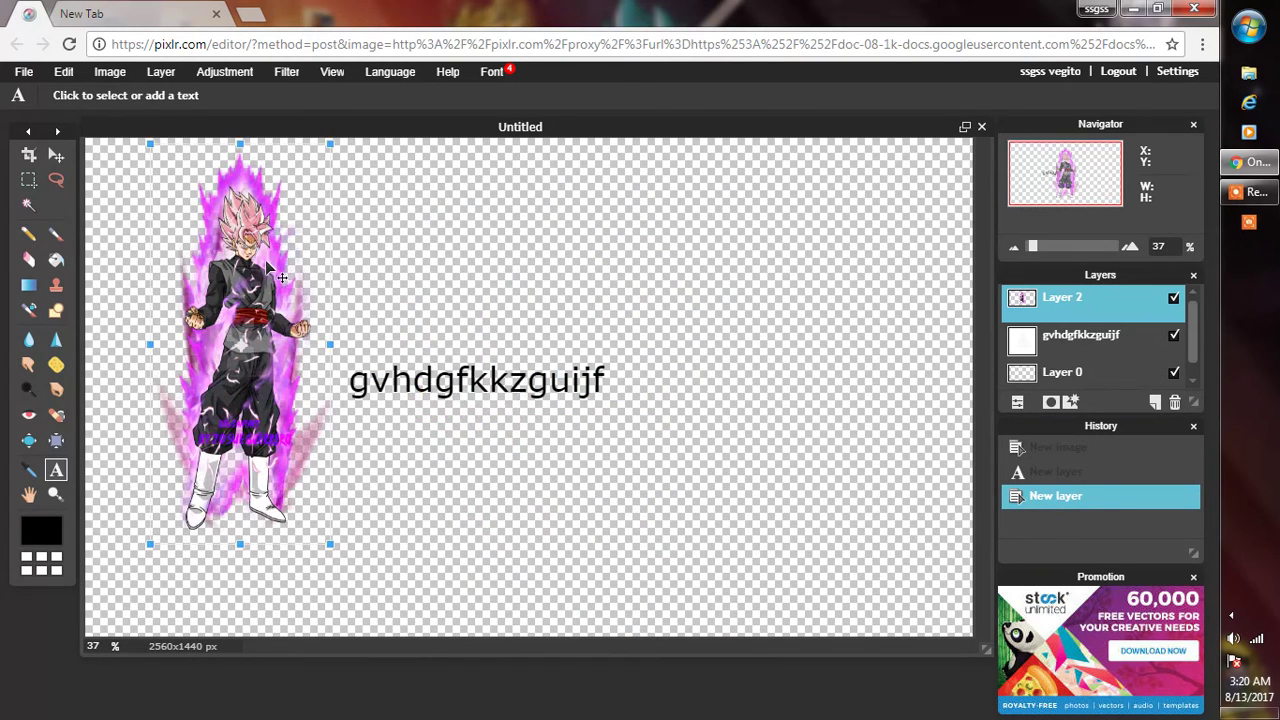
click(531, 300)
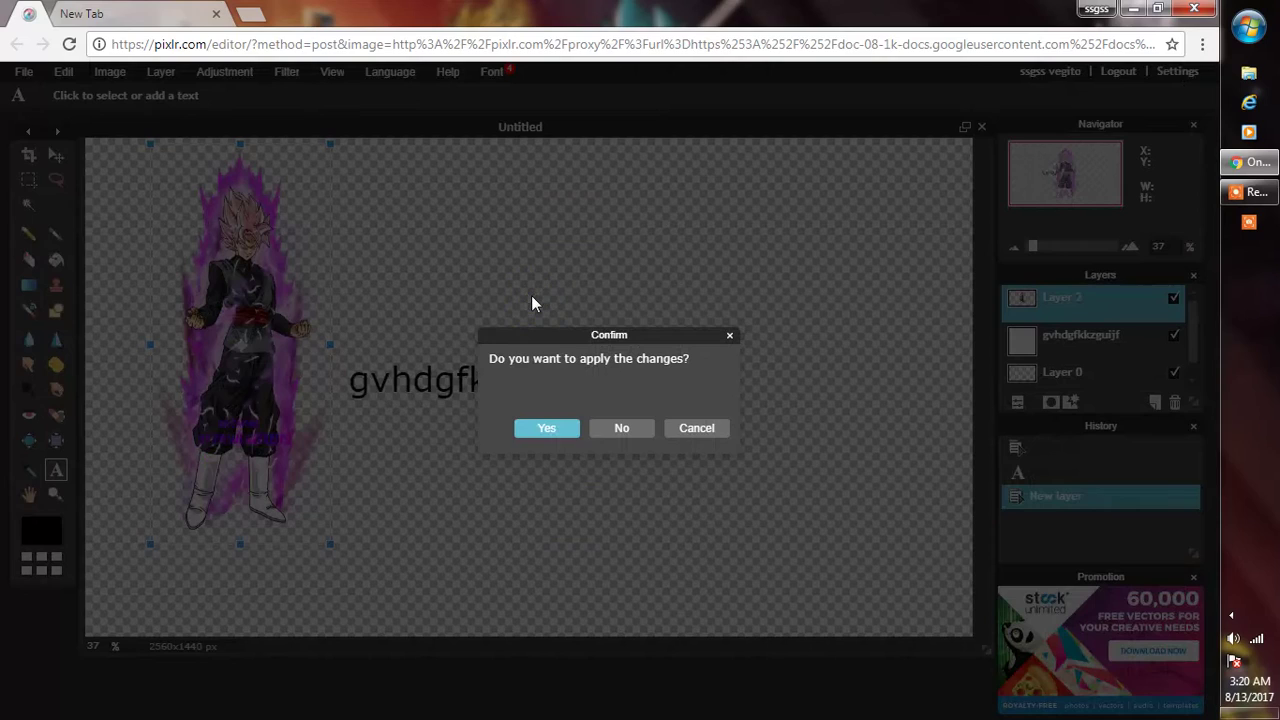
click(563, 430)
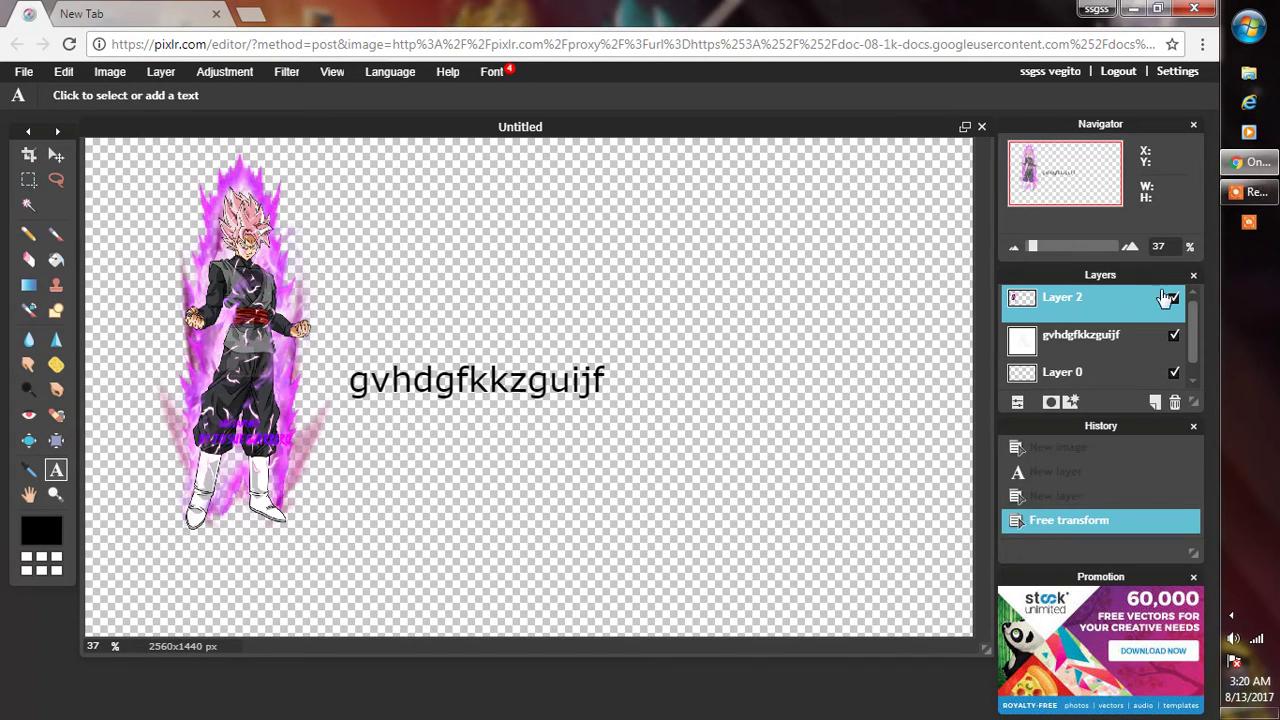
Step: Delete the character image layer and the "gvhdgfkkzguijf" text layer
click(1177, 402)
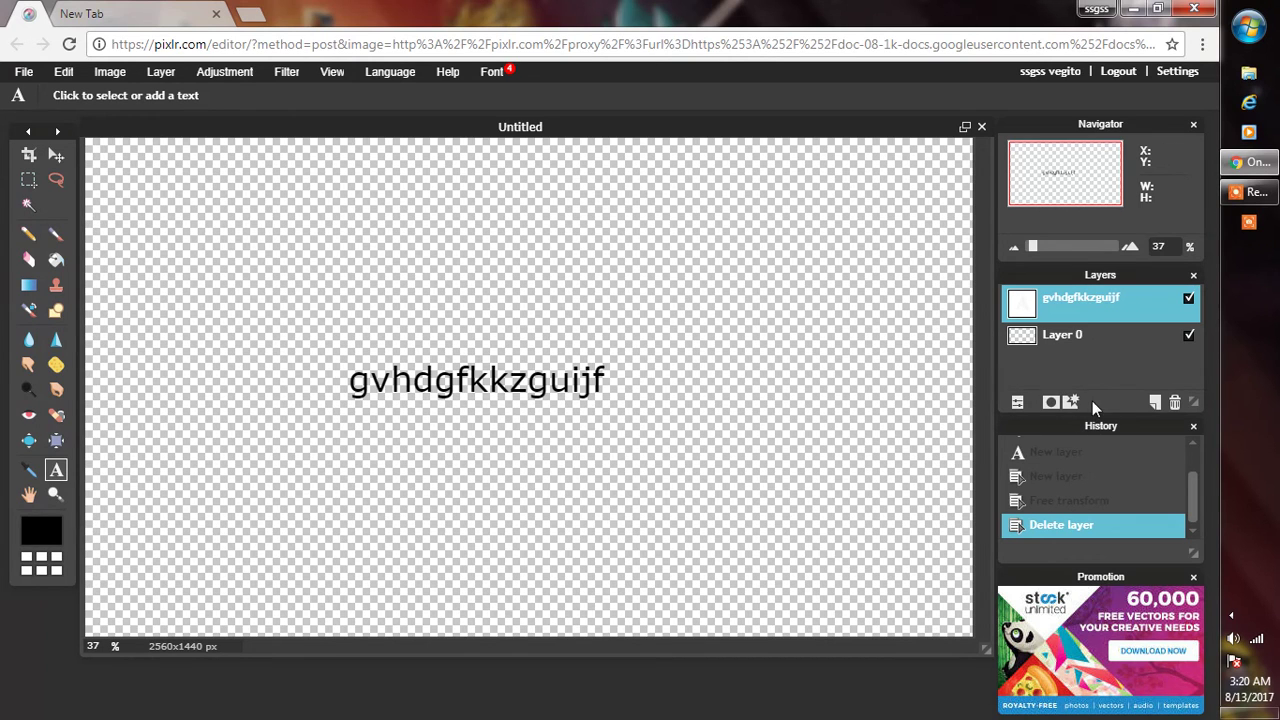
click(1176, 404)
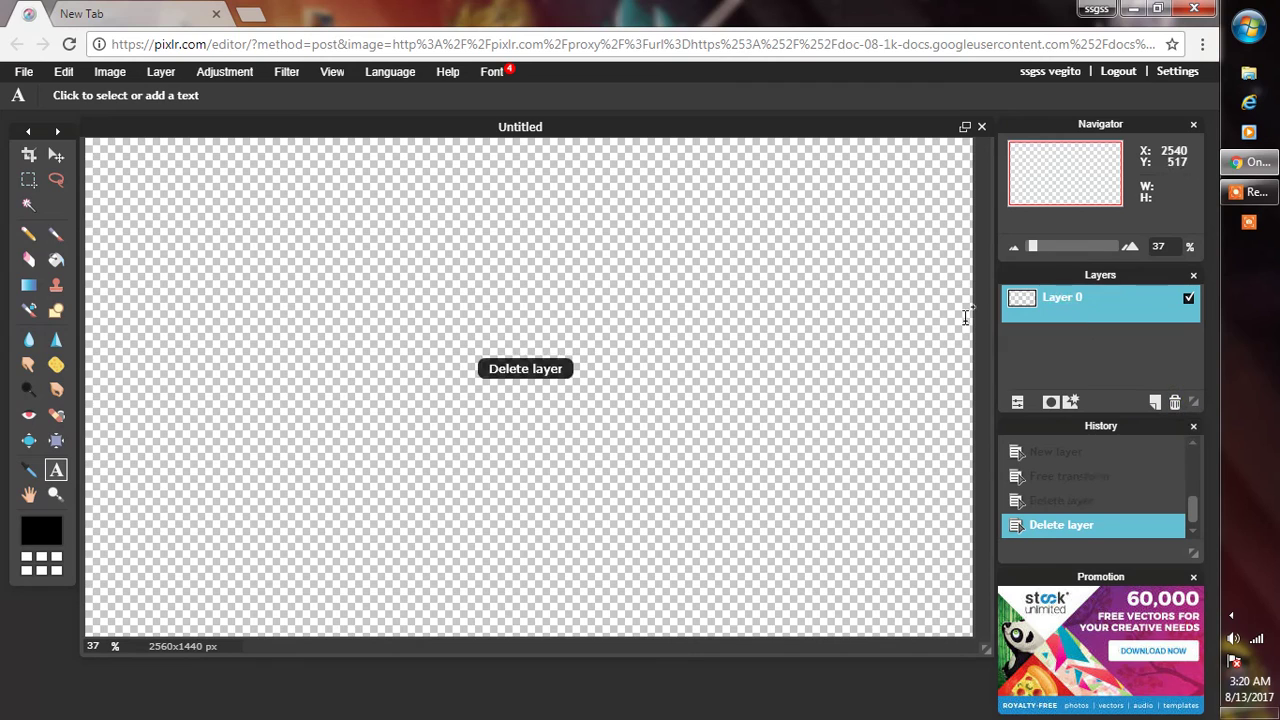